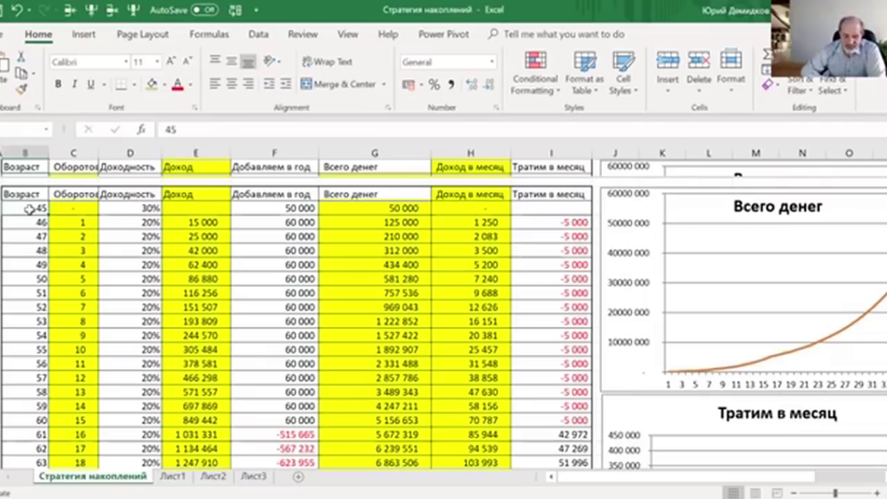
pyautogui.click(129, 210)
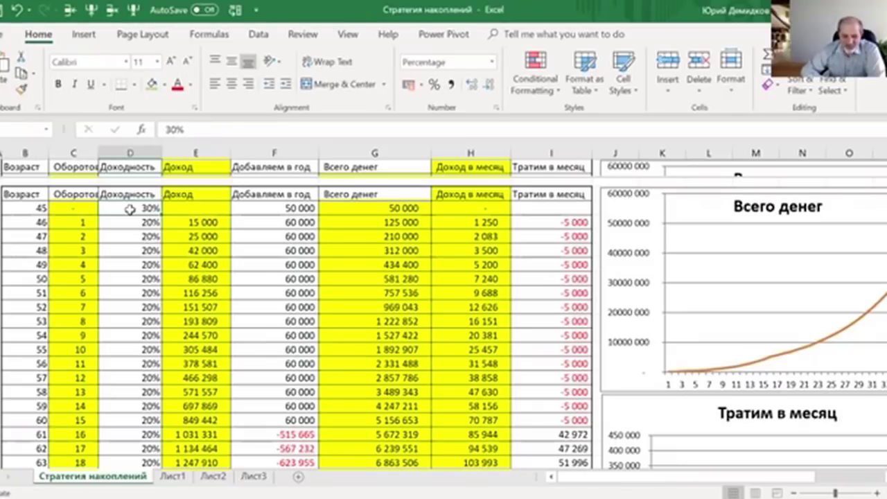
pyautogui.click(274, 208)
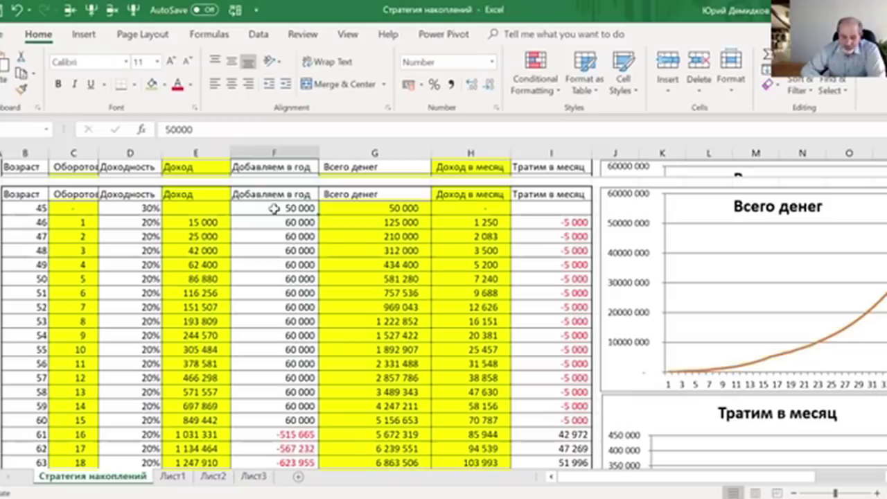
pyautogui.click(558, 205)
# - Shade the Тратим в месяц column yellow from the age 46 row through the age 91 row
pyautogui.click(562, 225)
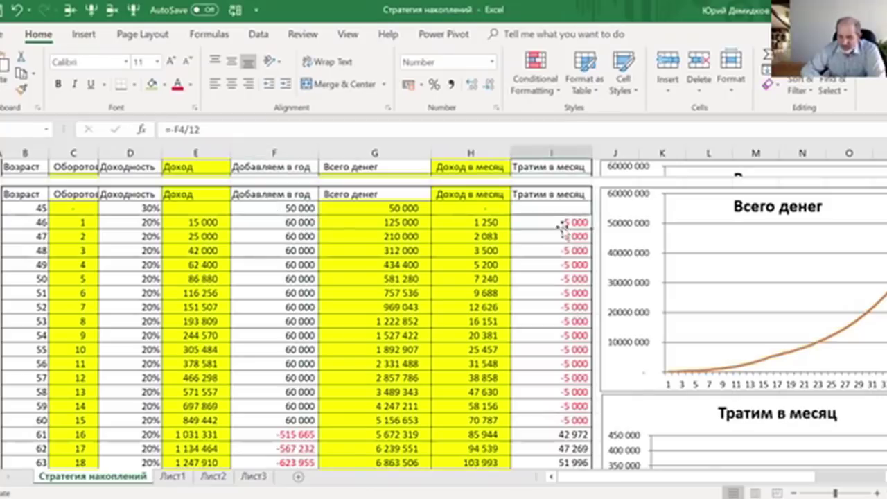
pyautogui.moveTo(550, 222)
pyautogui.mouseDown()
pyautogui.moveTo(570, 333)
pyautogui.moveTo(568, 477)
pyautogui.mouseUp()
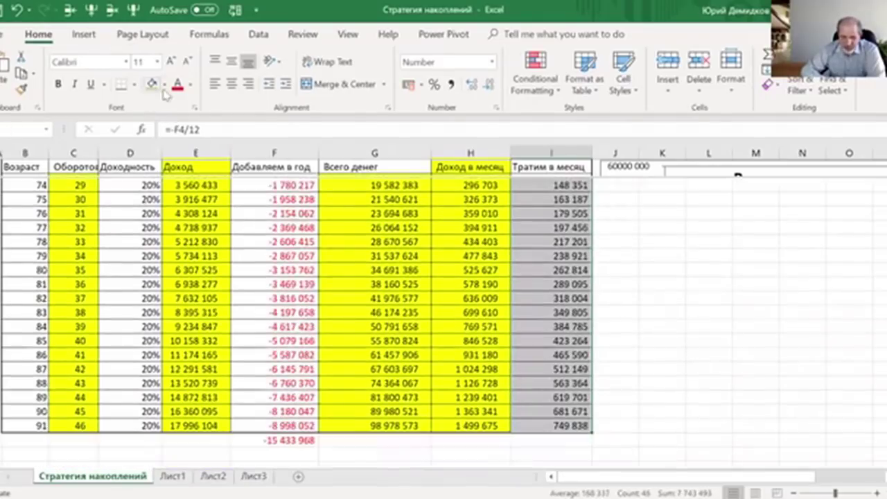
pyautogui.click(165, 85)
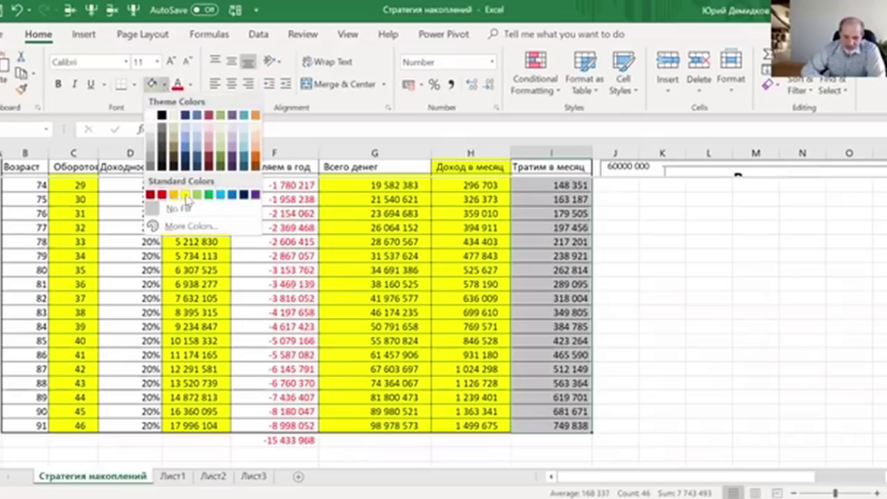
pyautogui.click(190, 198)
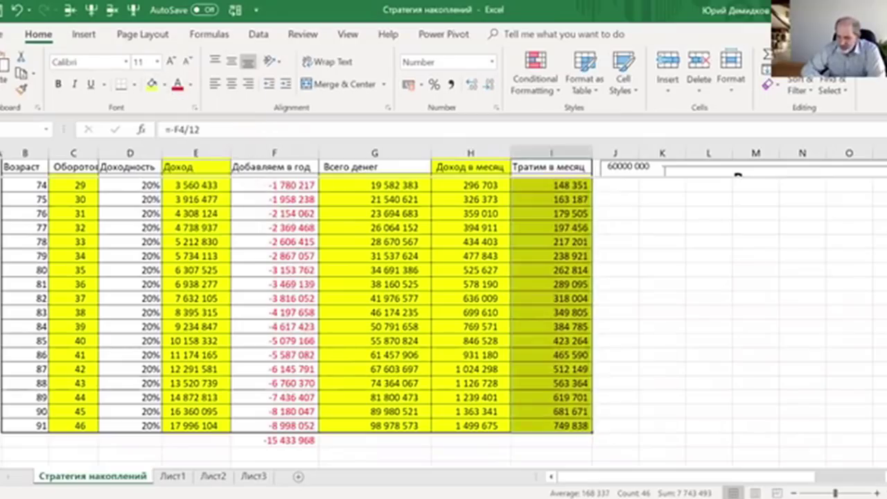
pyautogui.scroll(7, 297, 324)
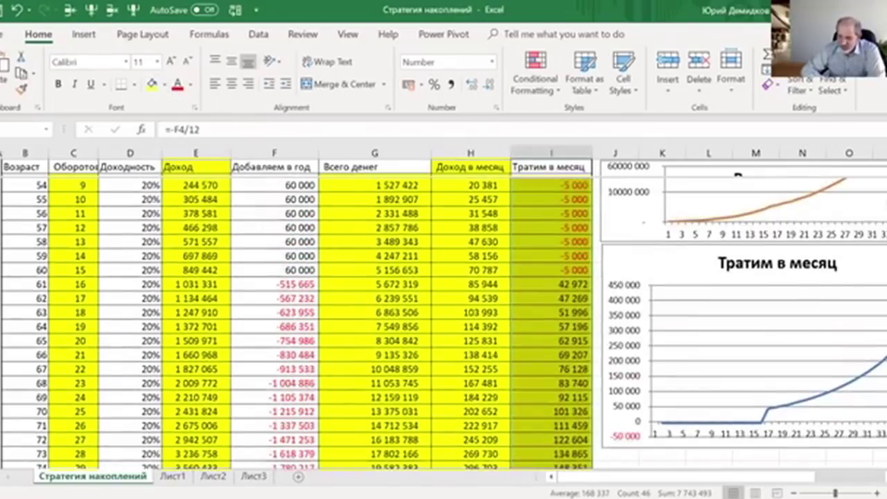
pyautogui.scroll(3, 296, 319)
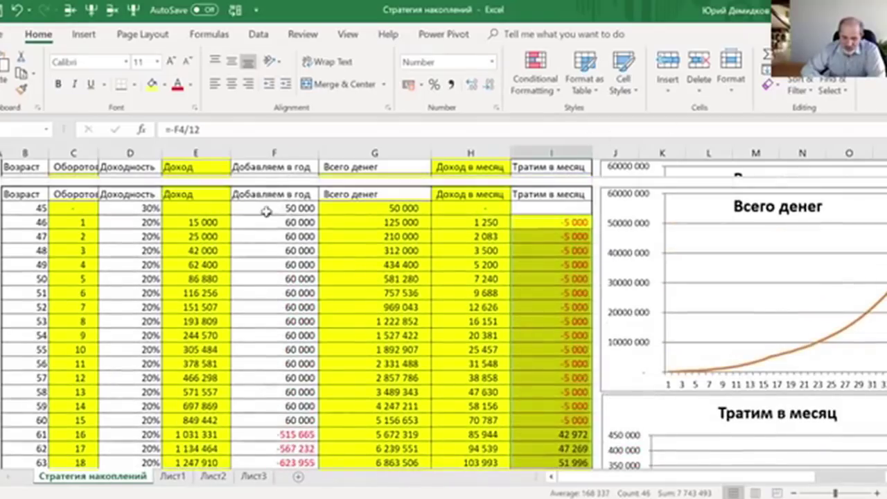
# - Shade the age 46 cell yellow and fill it down the rest of the Возраст column, leaving the starting age unshaded
pyautogui.click(266, 208)
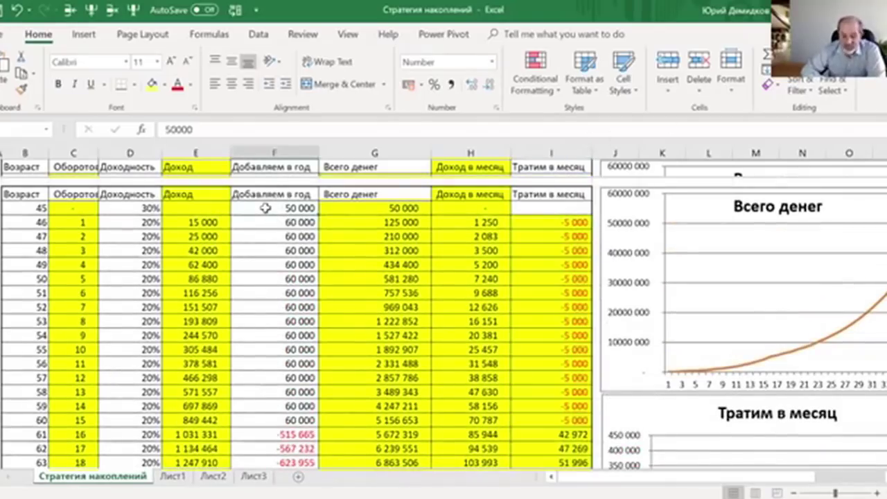
pyautogui.click(31, 207)
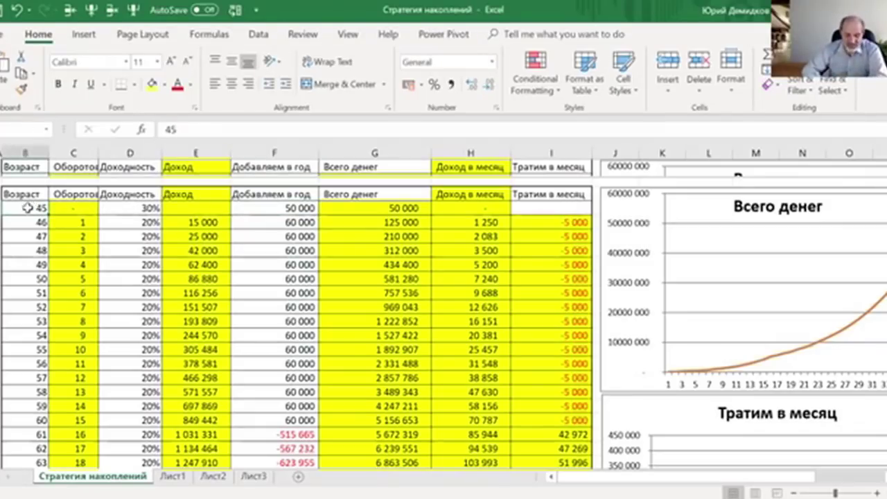
pyautogui.click(28, 222)
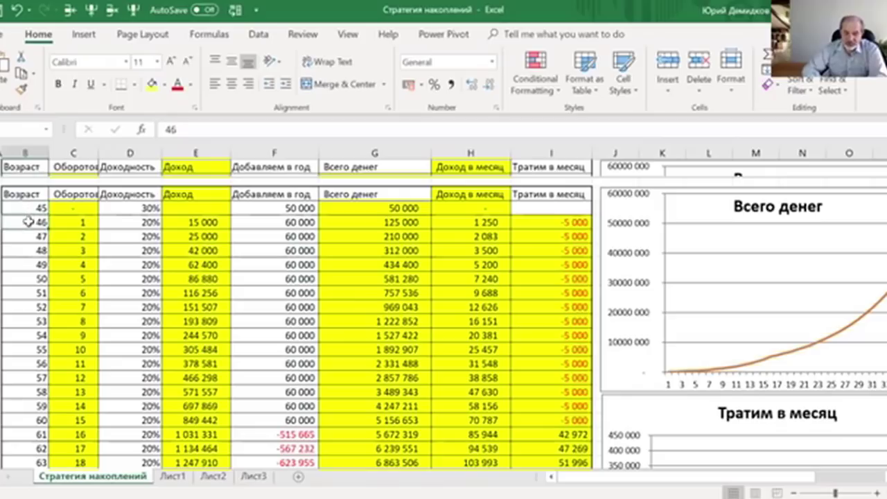
pyautogui.click(27, 208)
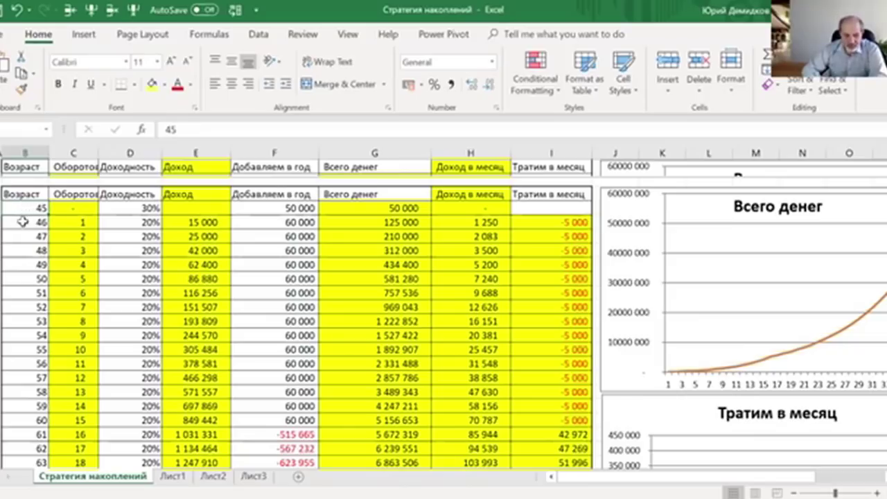
pyautogui.click(23, 222)
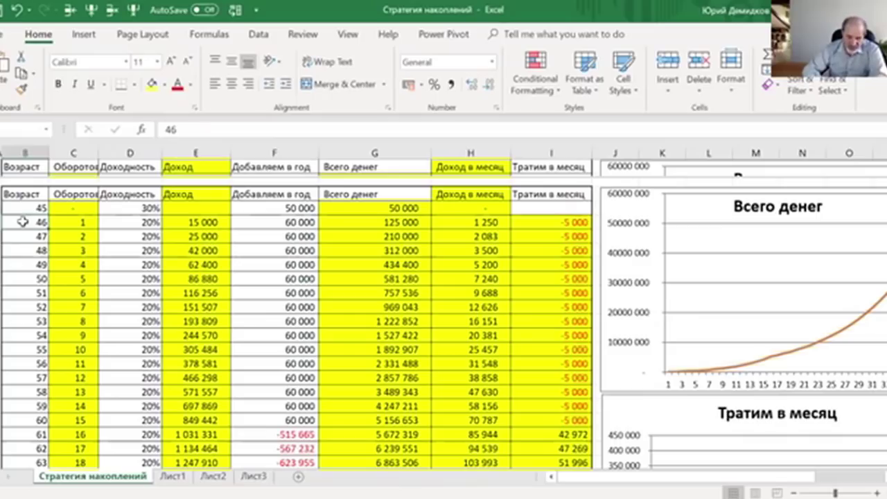
pyautogui.doubleClick(49, 229)
pyautogui.click(28, 208)
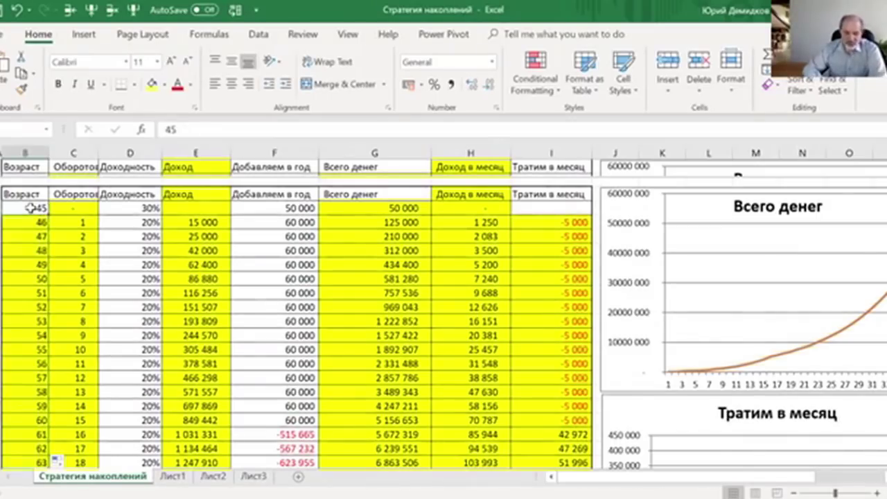
# - Set Доходность to 12% in the age 45 row and copy it down the column through age 91
pyautogui.click(120, 209)
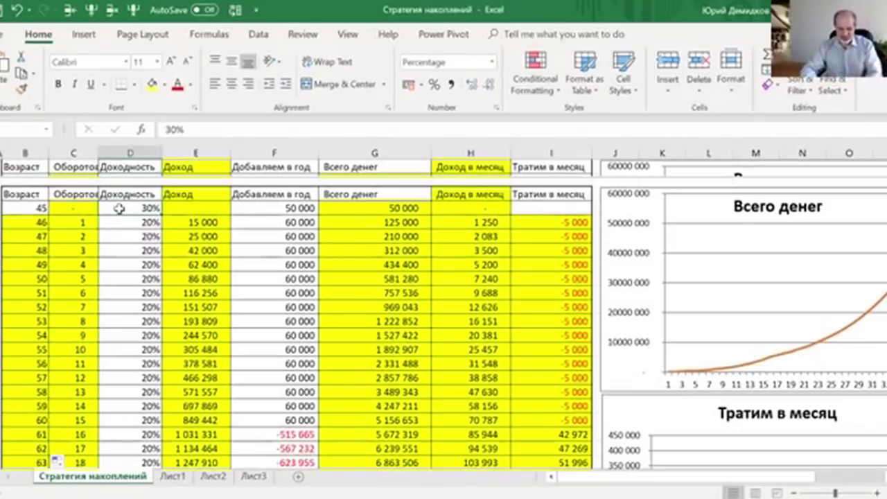
pyautogui.write('12')
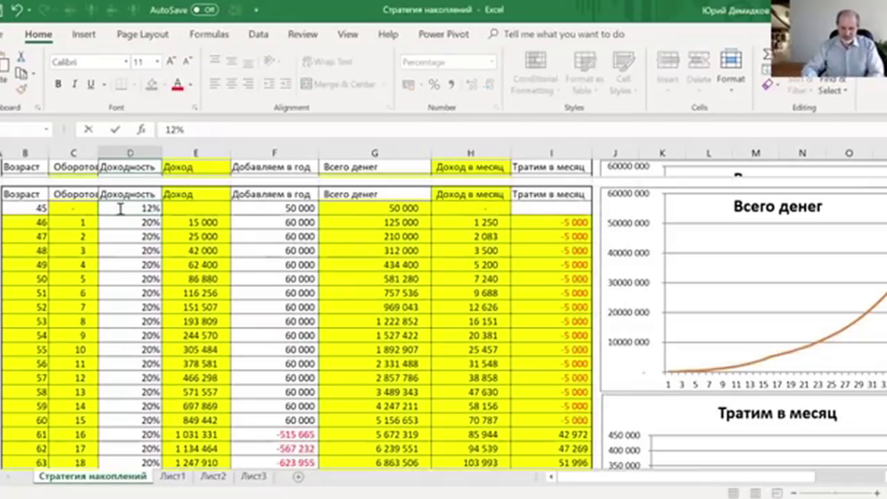
pyautogui.hotkey('ctrl', 'Return')
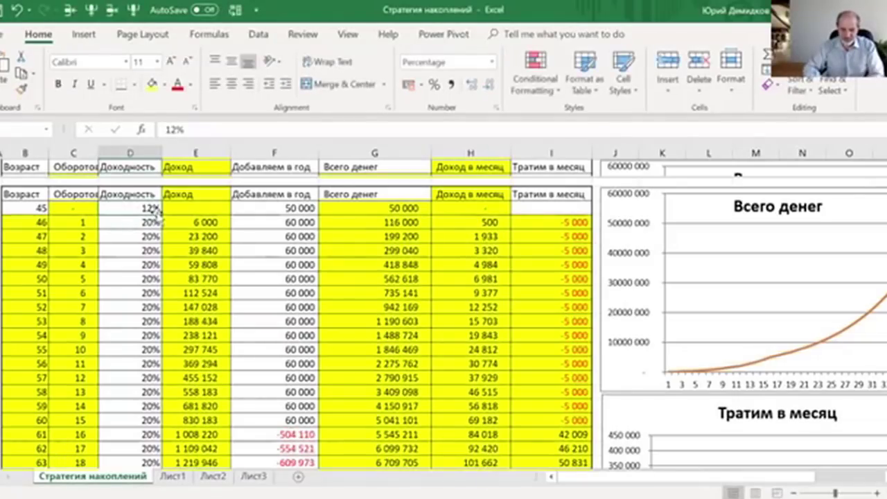
pyautogui.moveTo(161, 215); pyautogui.dragTo(161, 406)
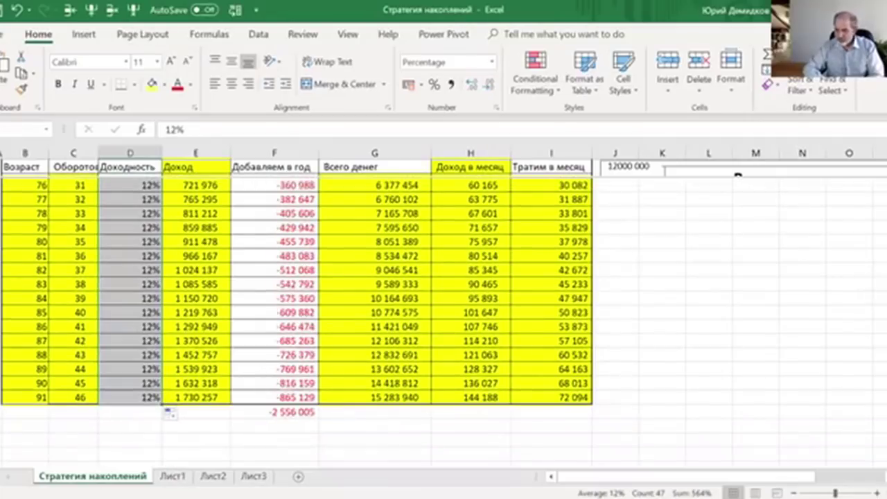
pyautogui.scroll(3, 296, 305)
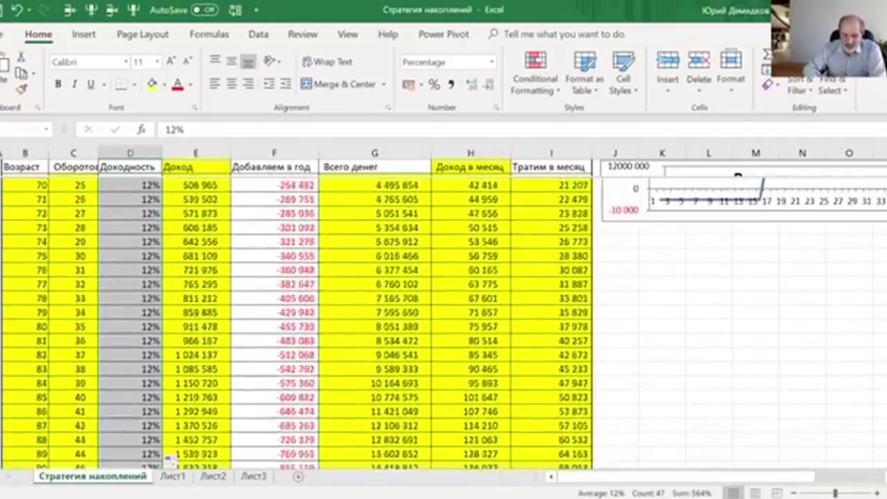
pyautogui.scroll(7, 297, 305)
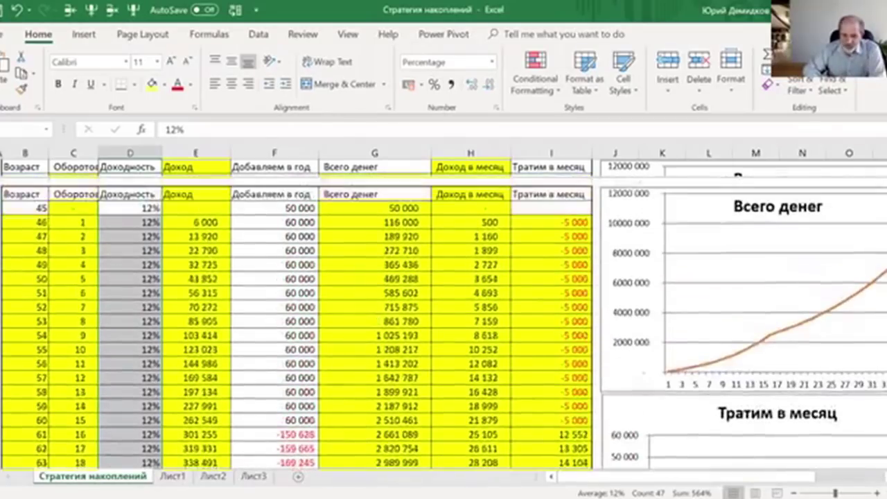
# - Examine the starting capital, yearly contributions, and the formulas for Доход, Всего денег, Доход в месяц and Тратим в месяц in the first years' rows
pyautogui.click(256, 205)
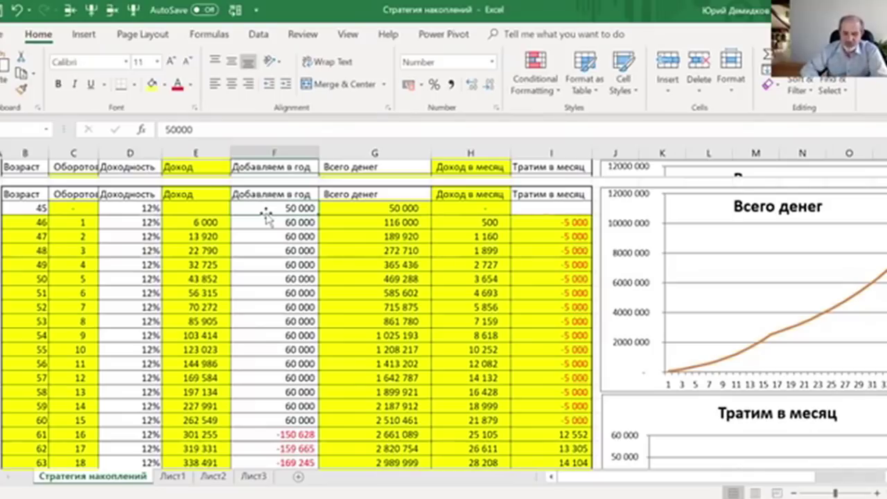
pyautogui.click(263, 224)
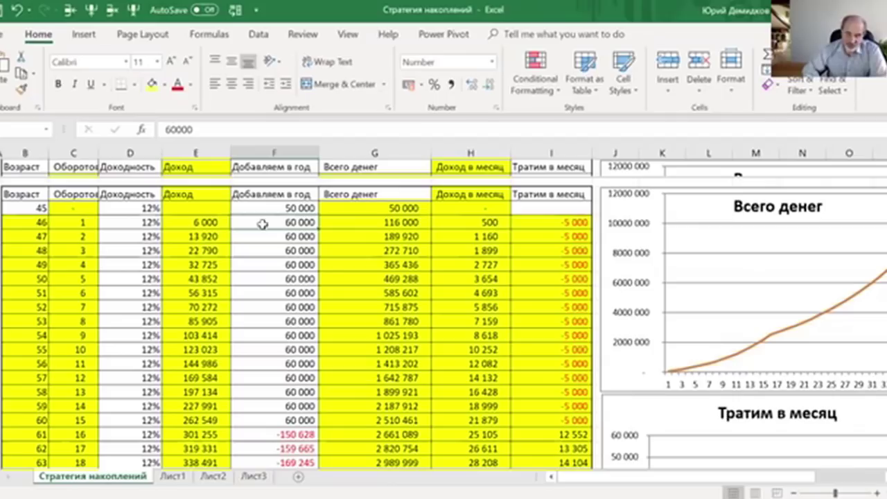
pyautogui.click(547, 223)
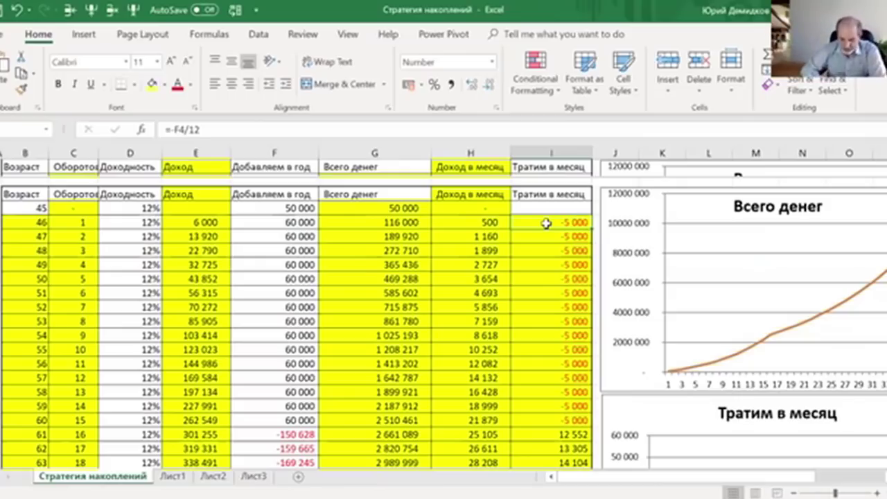
pyautogui.click(277, 222)
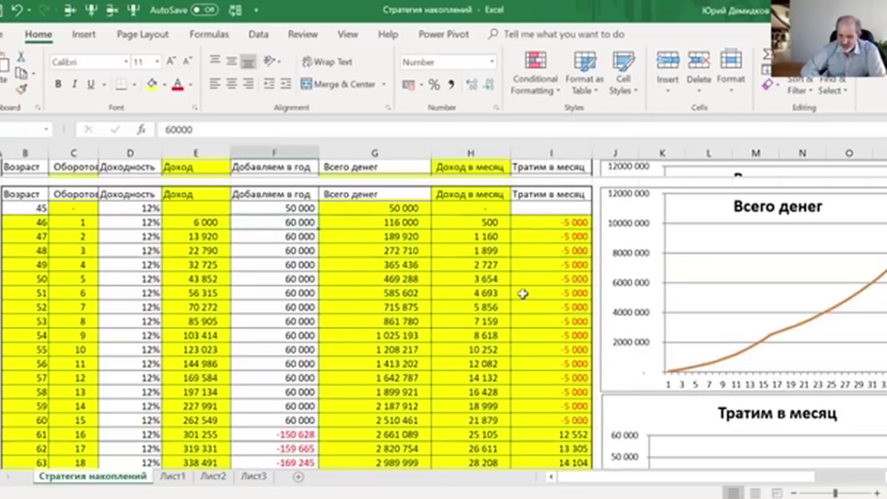
pyautogui.click(142, 209)
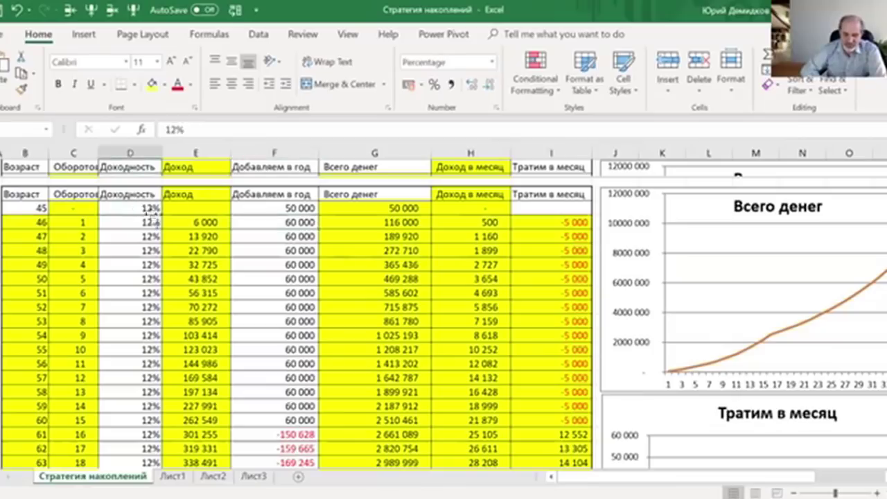
pyautogui.click(188, 221)
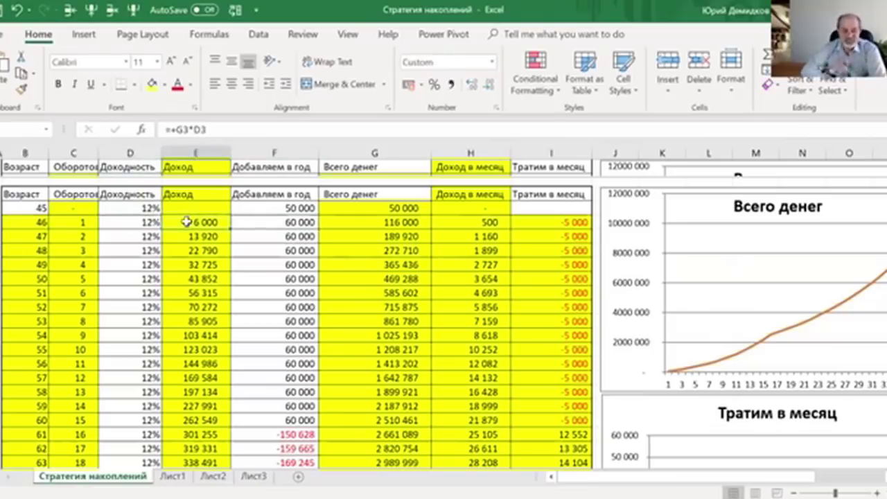
pyautogui.click(300, 207)
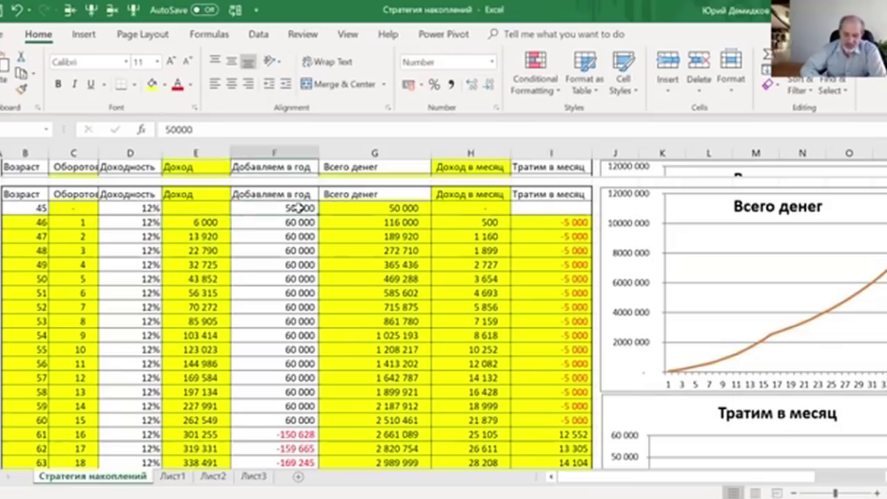
pyautogui.click(213, 223)
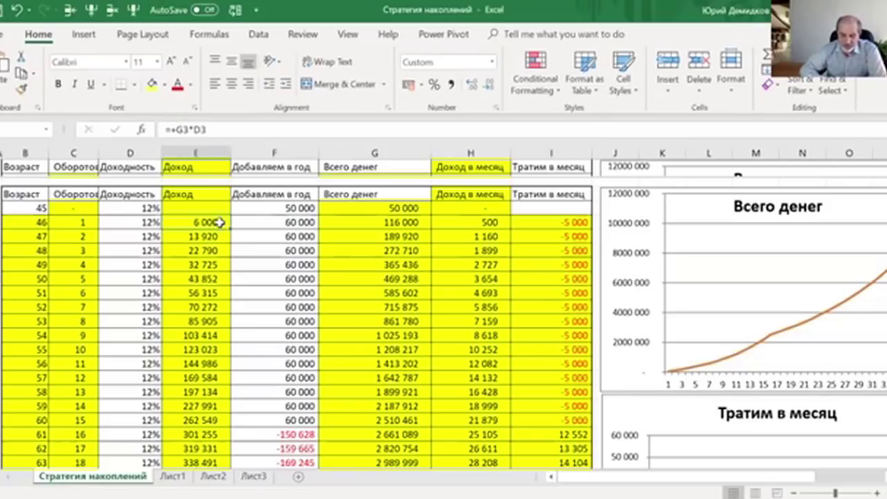
pyautogui.click(257, 222)
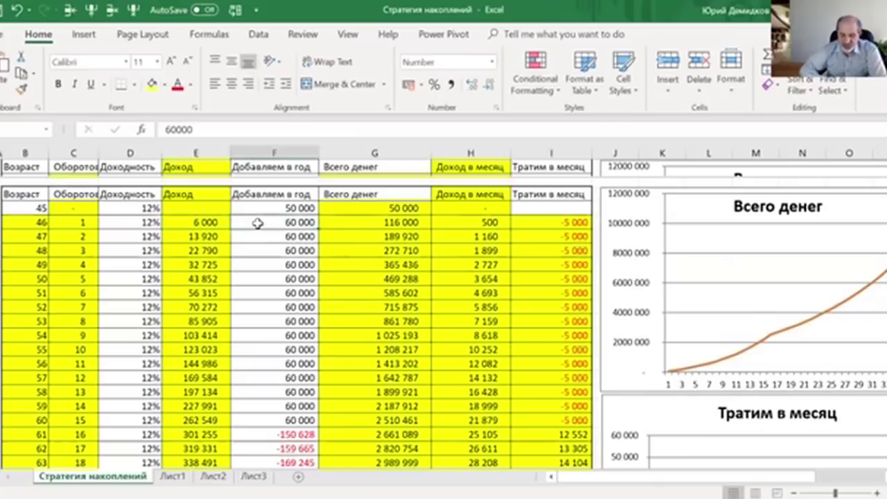
pyautogui.click(350, 223)
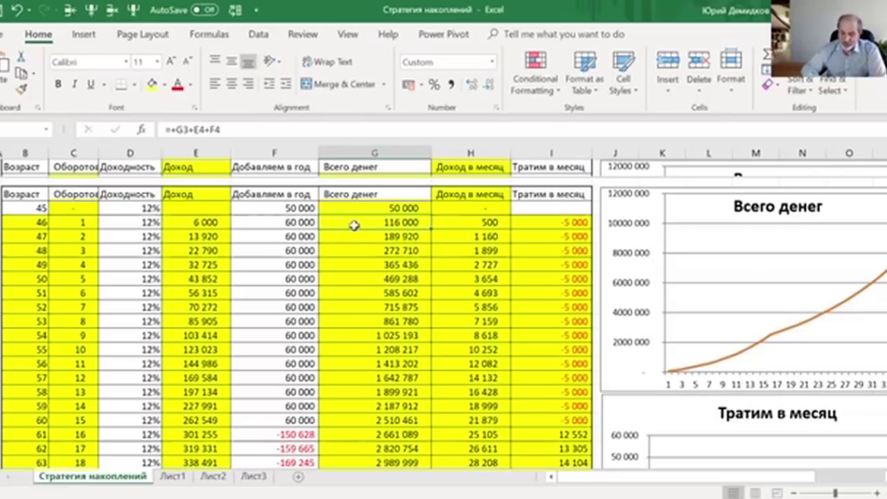
pyautogui.click(218, 237)
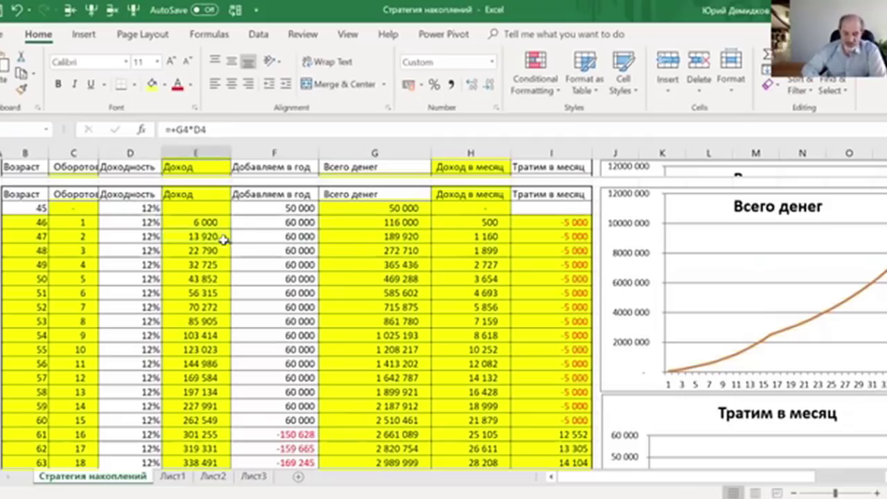
pyautogui.click(258, 240)
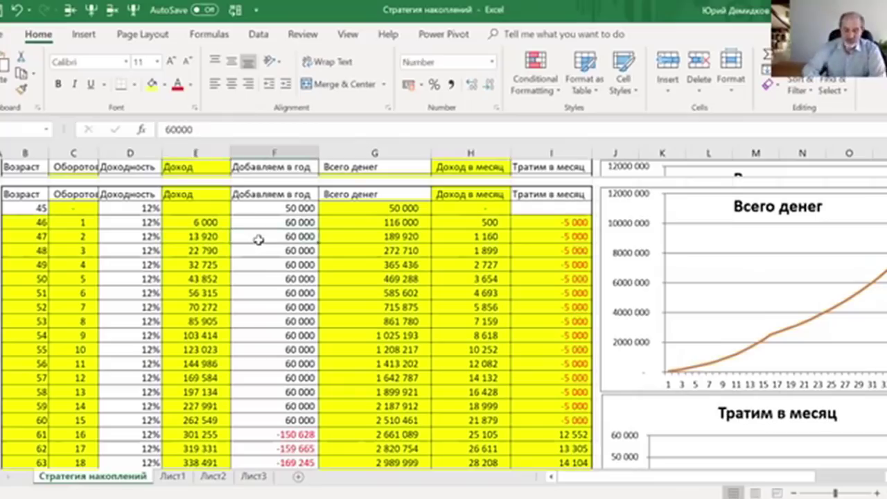
pyautogui.click(354, 237)
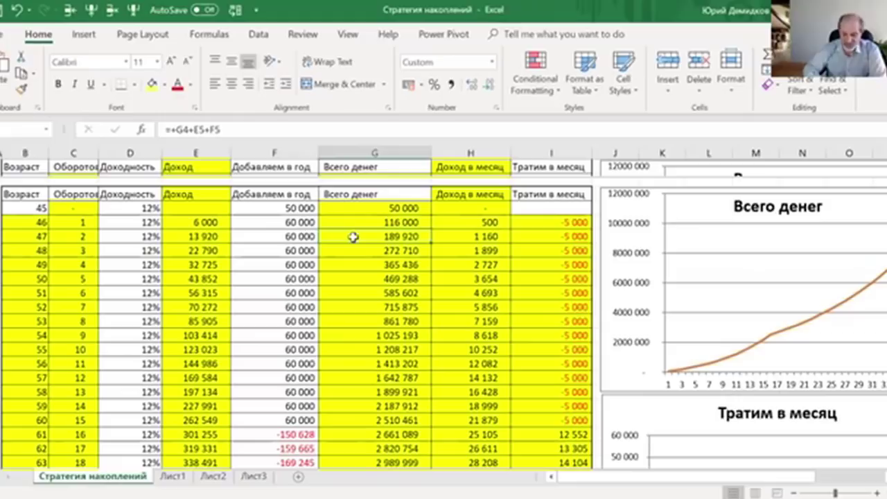
pyautogui.click(468, 237)
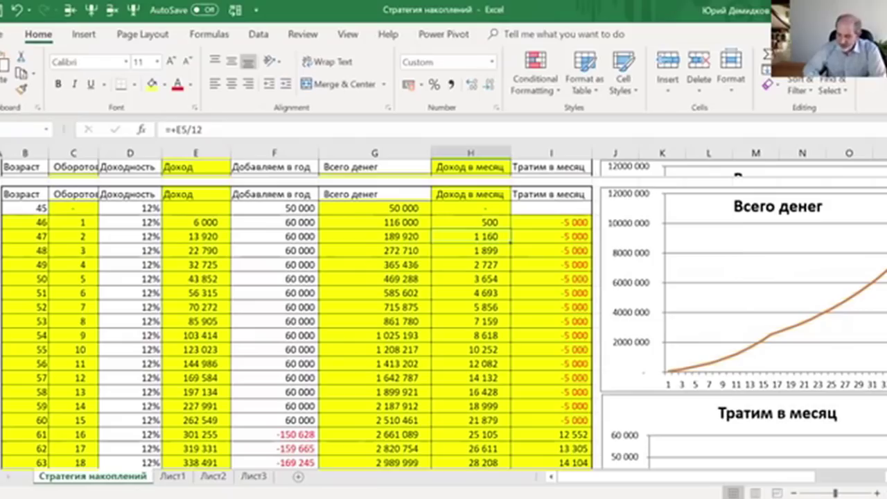
pyautogui.scroll(-2, 679, 296)
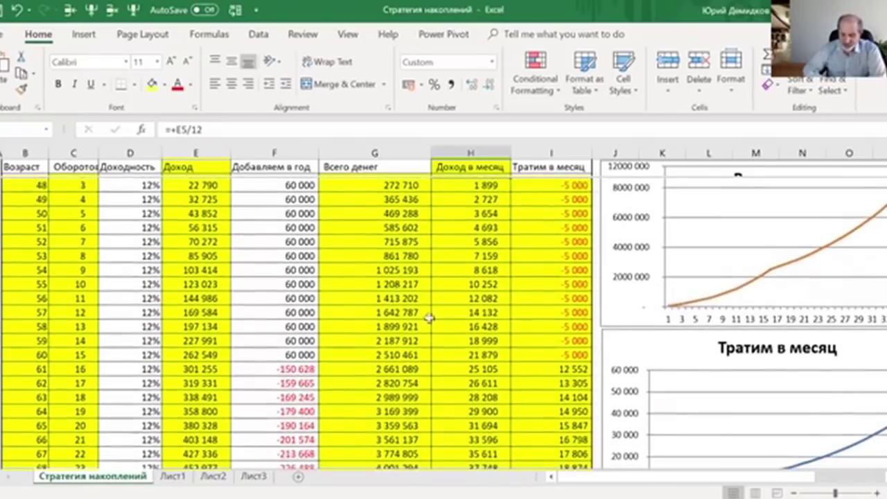
# - Set Добавляем в год to 0 in the rows for ages 61, 62 and 63, replacing the withdrawal formulas
pyautogui.click(465, 355)
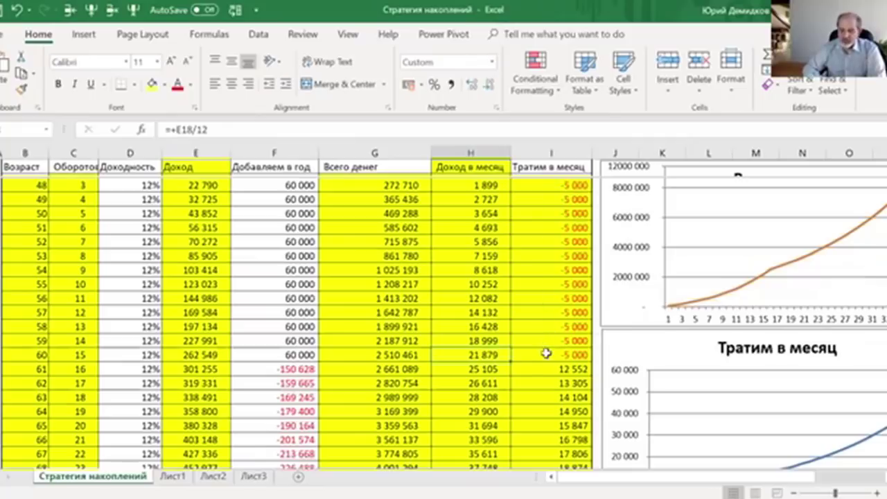
pyautogui.click(299, 368)
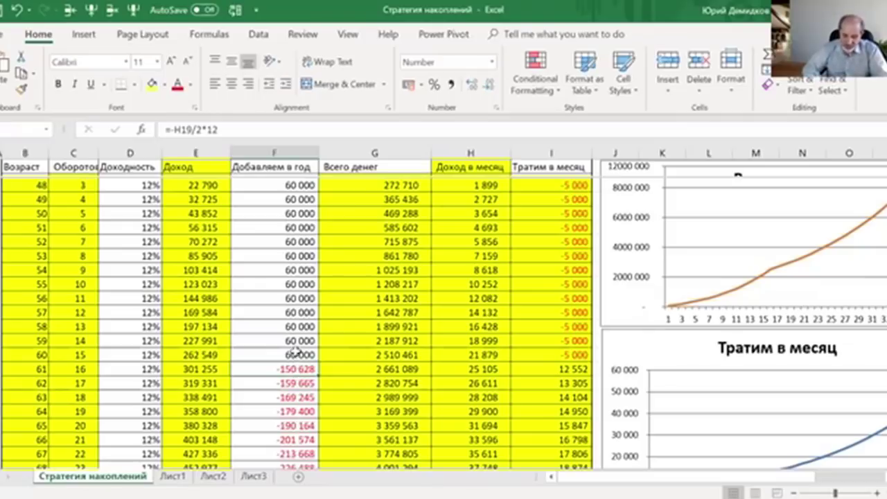
pyautogui.click(294, 354)
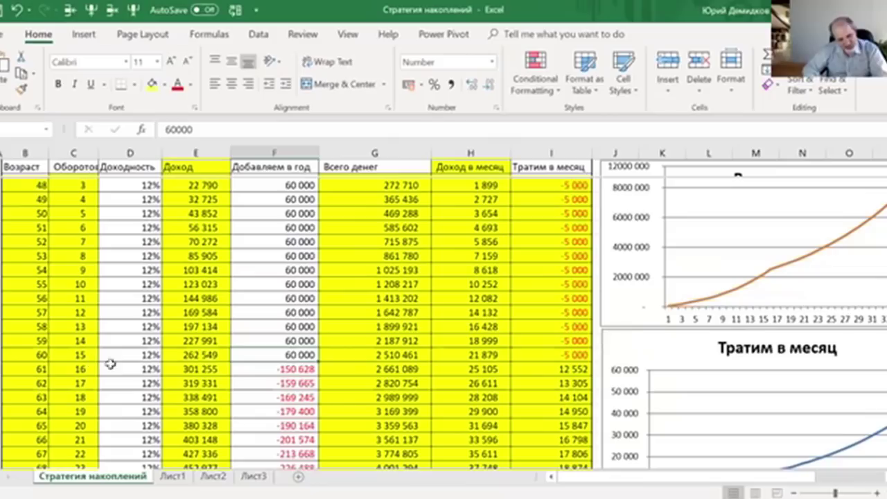
pyautogui.click(306, 368)
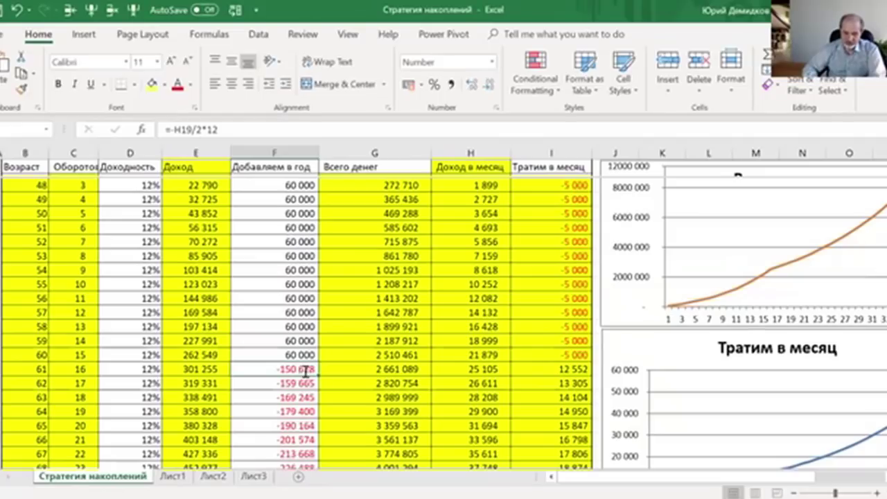
pyautogui.write('0')
pyautogui.hotkey('ctrl', 'Return')
pyautogui.press('Down')
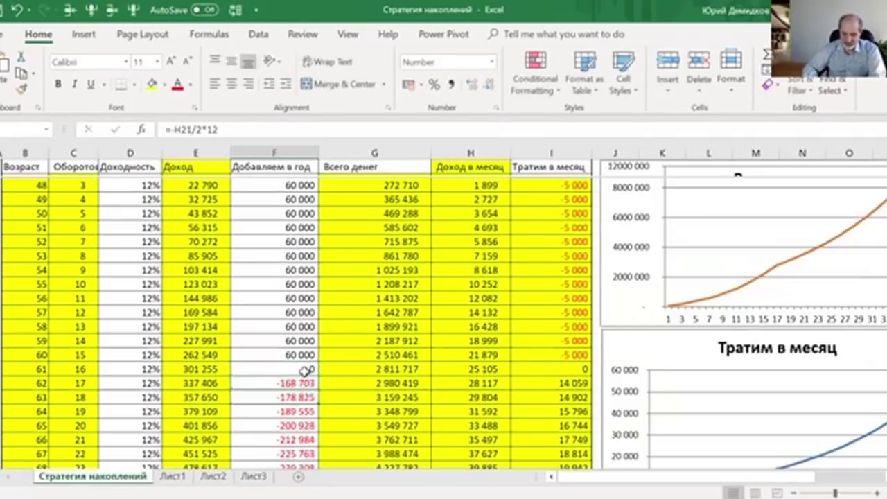
pyautogui.press('Delete')
pyautogui.write('0')
pyautogui.press('Return')
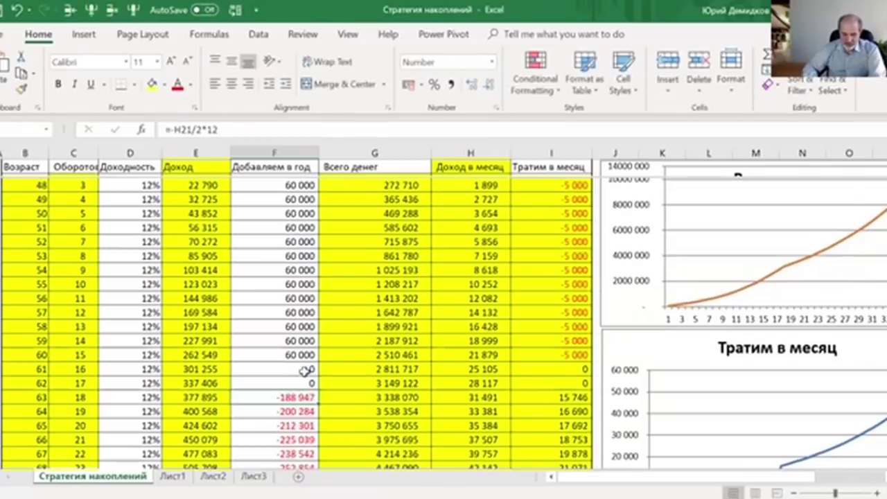
pyautogui.write('0')
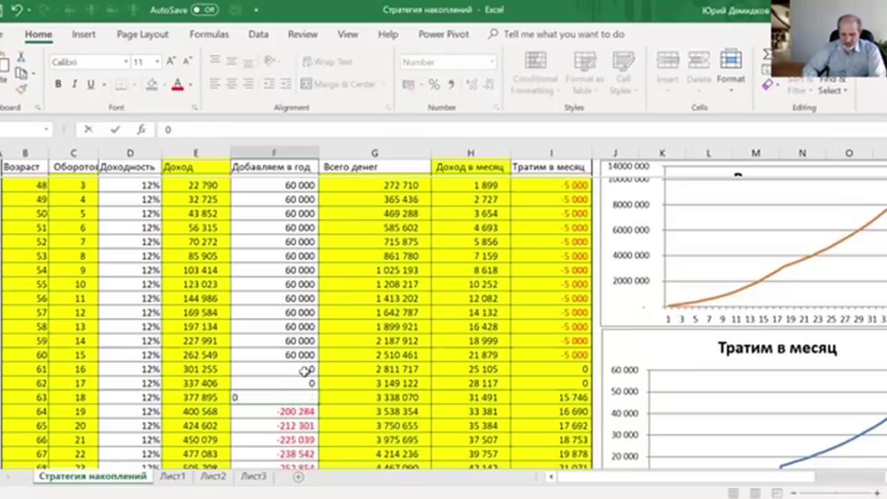
pyautogui.press('Return')
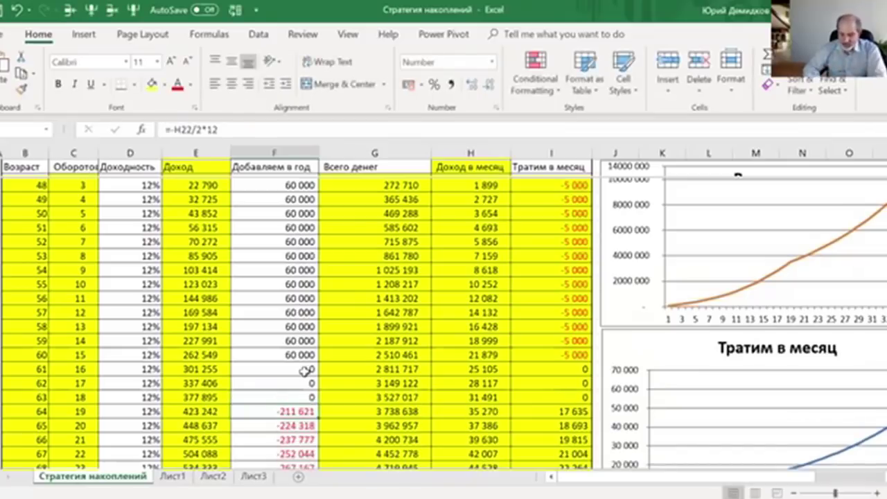
# - Examine Доход, Доход в месяц, Добавляем в год and Тратим в месяц around ages 60 to 64, and the rows and spending chart below
pyautogui.click(478, 412)
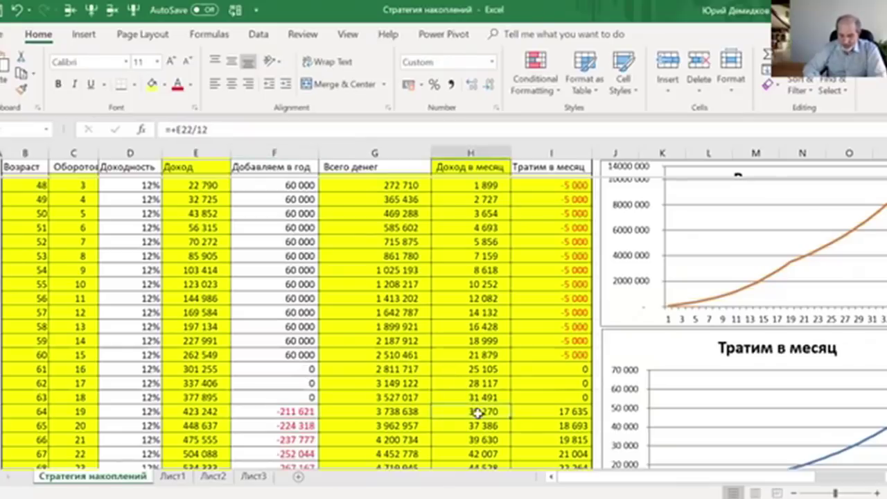
pyautogui.click(490, 383)
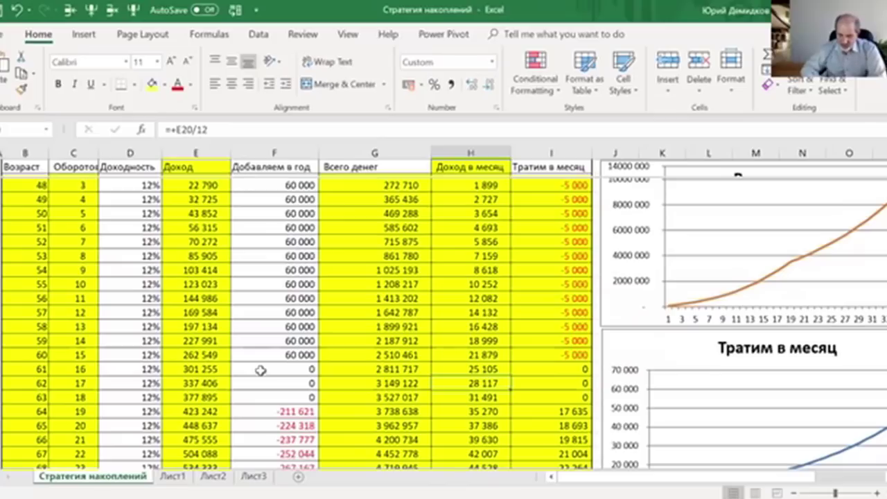
pyautogui.click(483, 354)
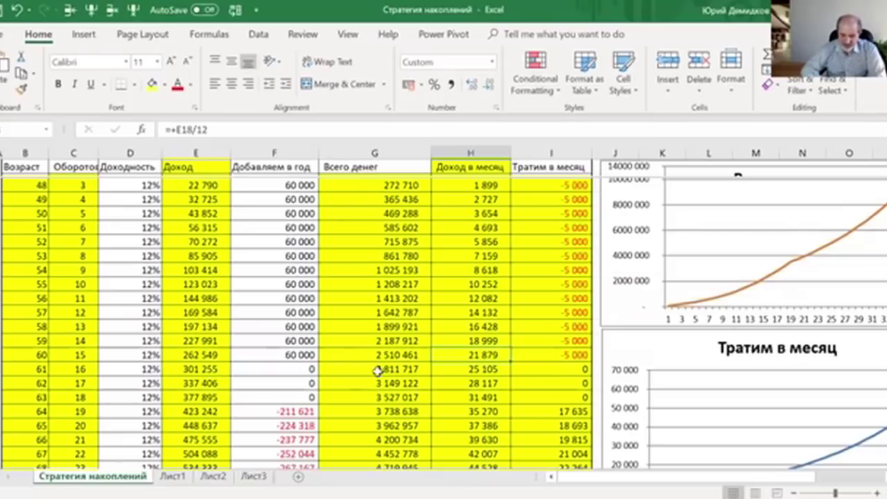
pyautogui.click(208, 370)
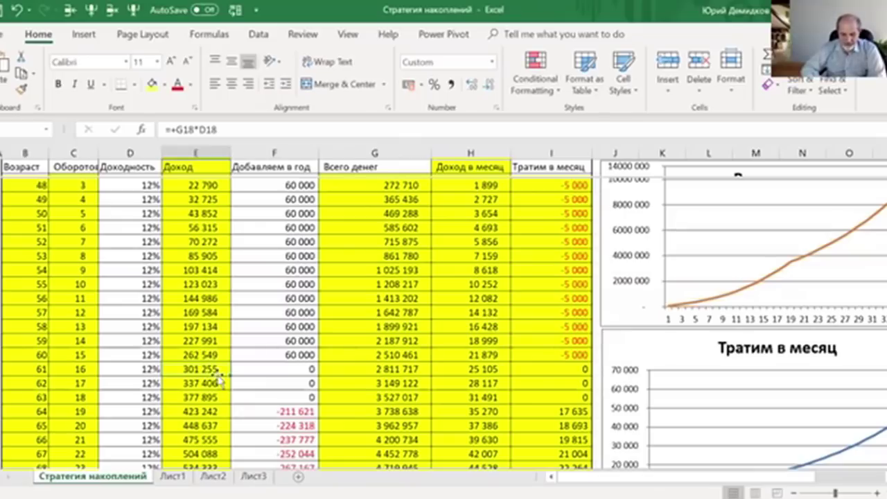
pyautogui.click(467, 371)
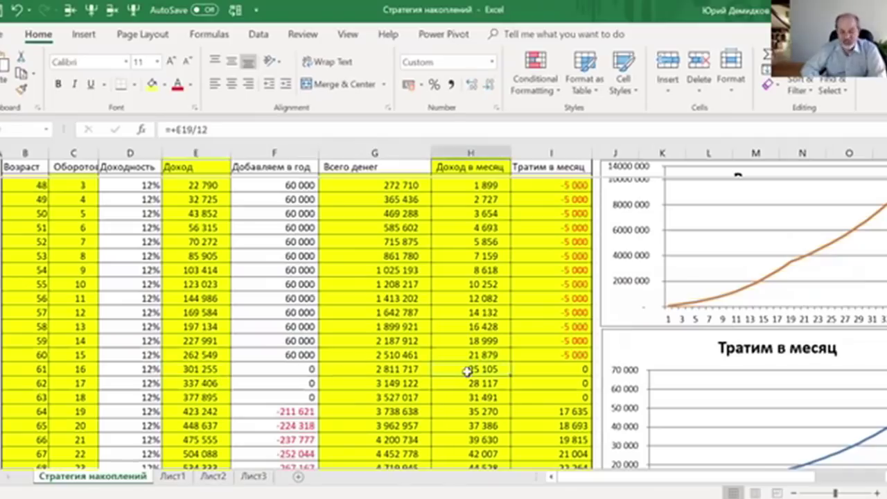
pyautogui.click(465, 384)
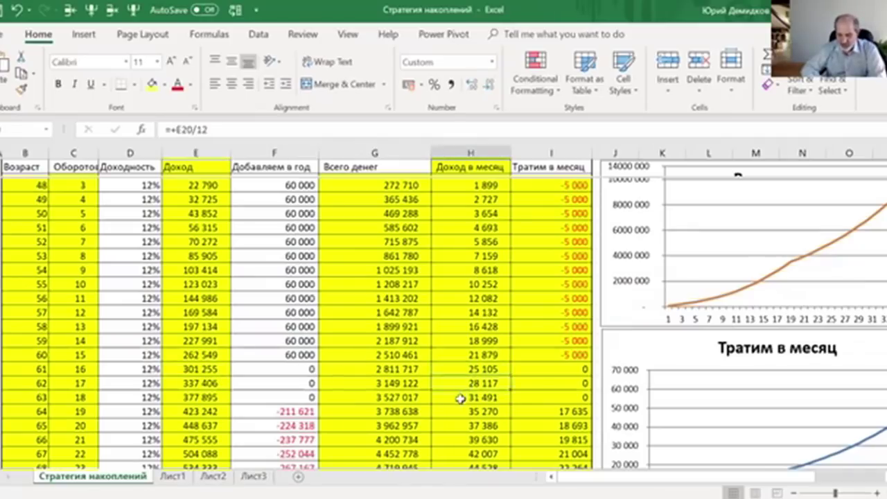
pyautogui.click(460, 398)
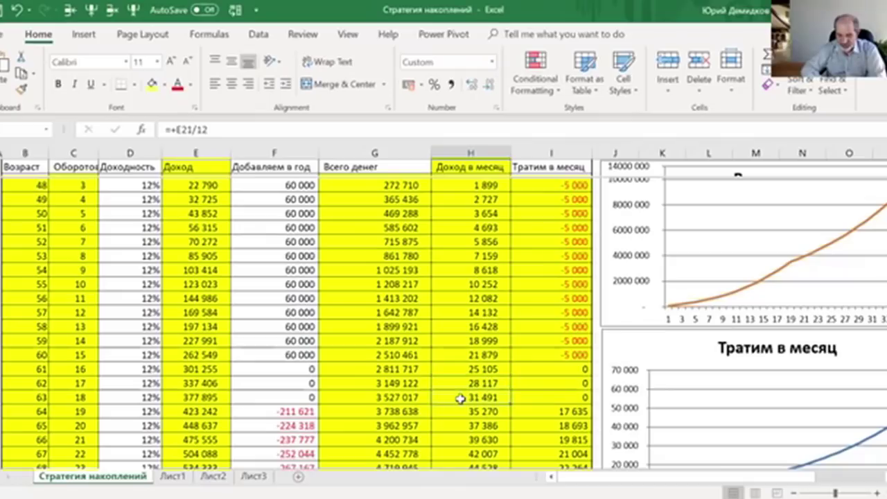
pyautogui.click(291, 413)
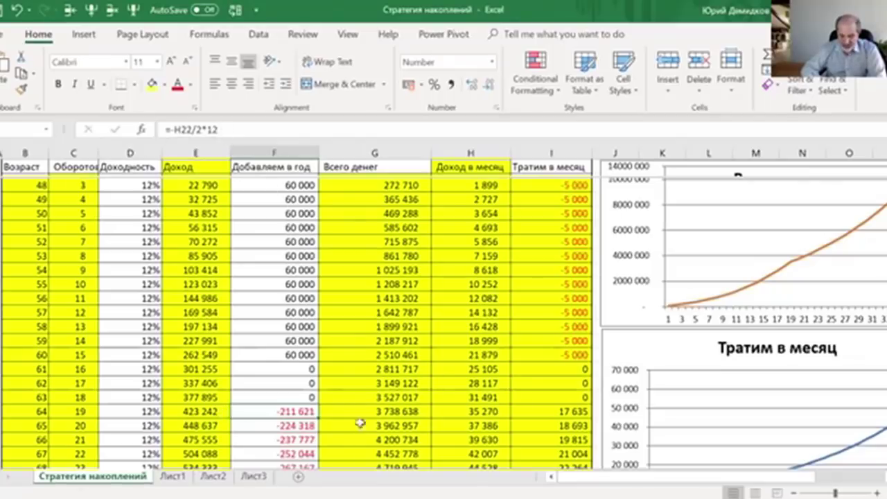
pyautogui.click(460, 416)
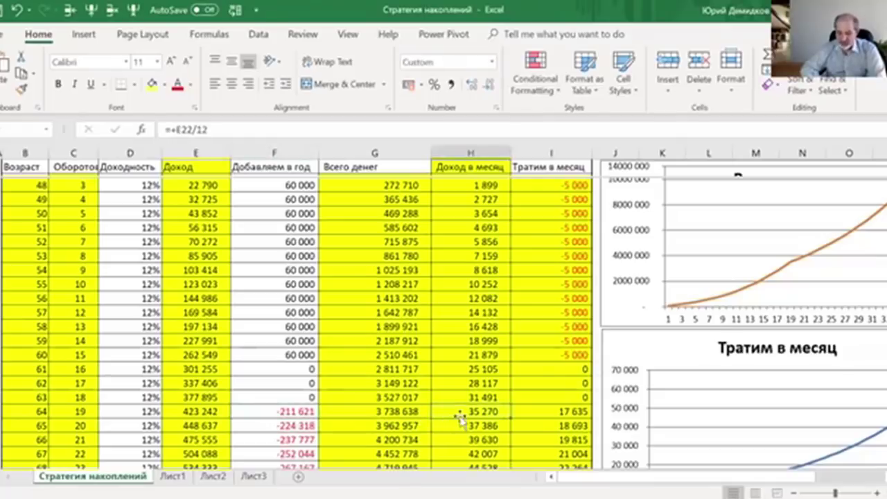
pyautogui.click(555, 412)
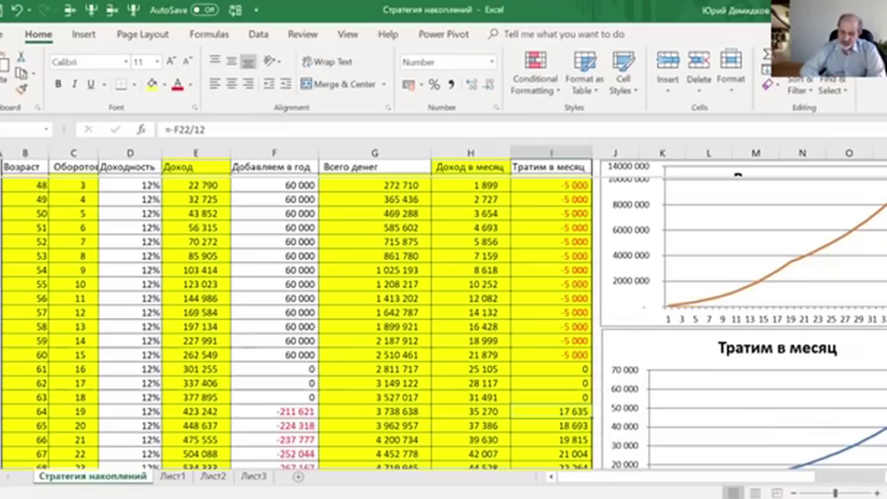
pyautogui.scroll(-3, 444, 324)
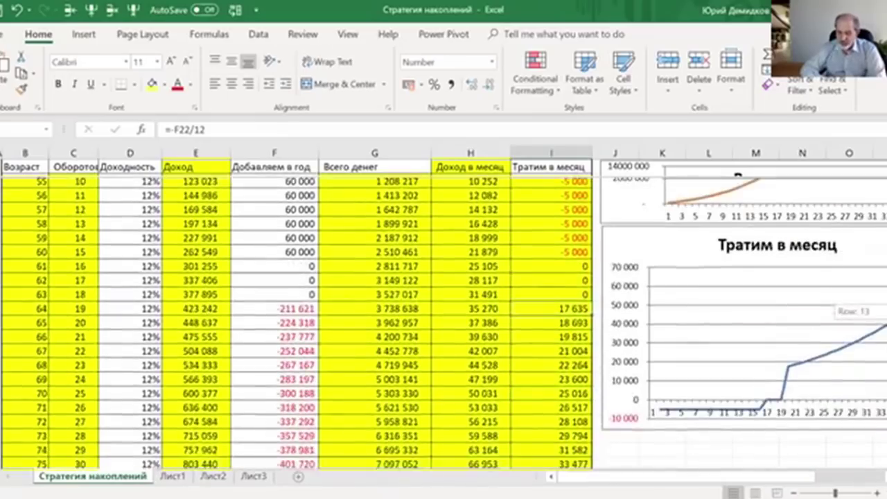
pyautogui.scroll(-2, 297, 323)
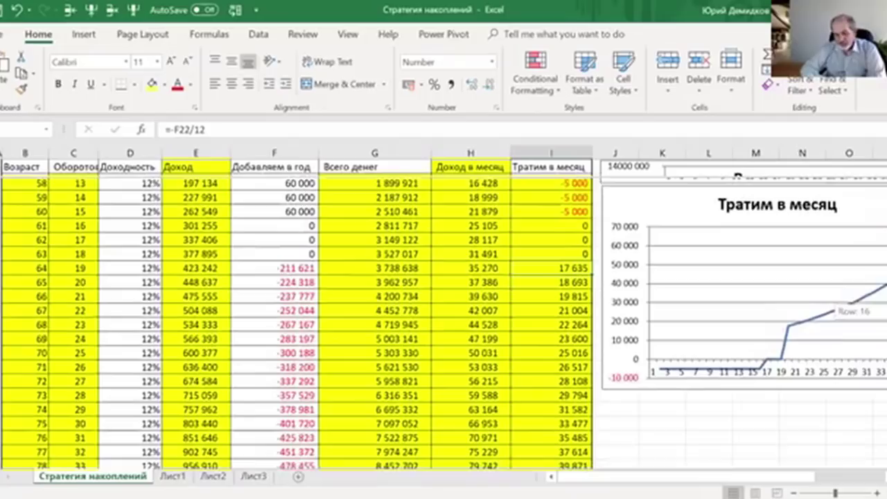
# - Set the starting age in the Возраст column to 40
pyautogui.scroll(5, 298, 324)
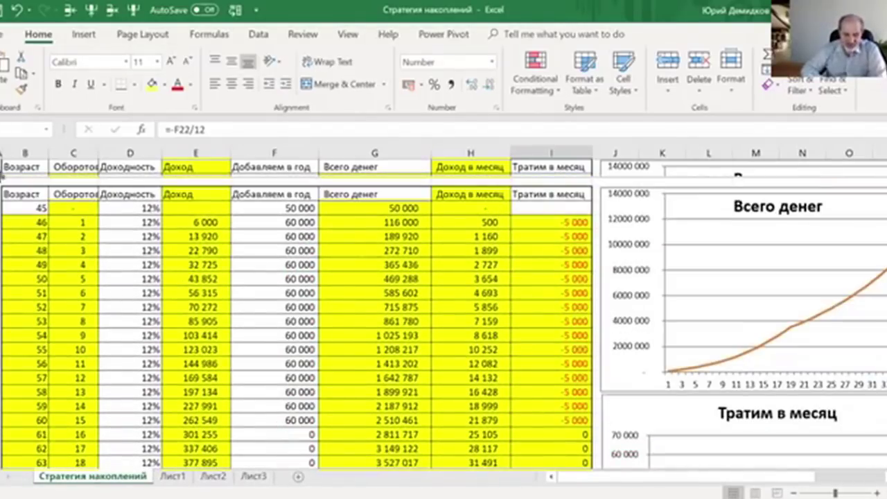
pyautogui.click(25, 207)
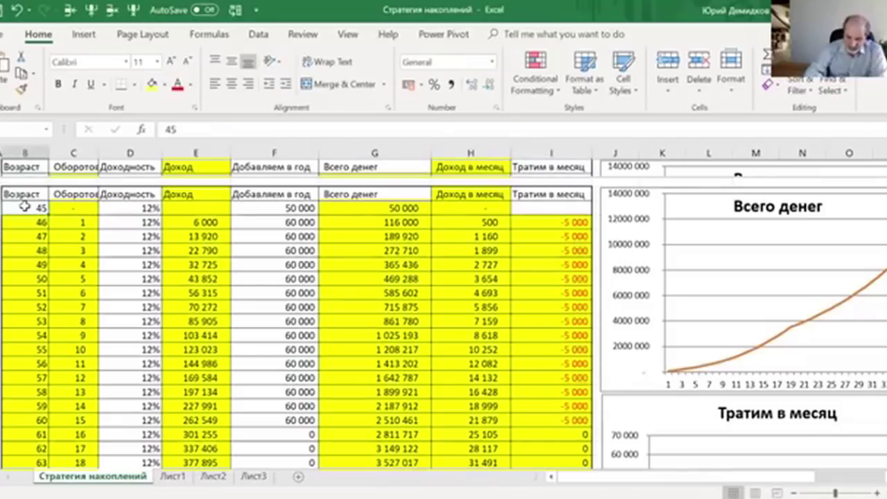
pyautogui.write('40')
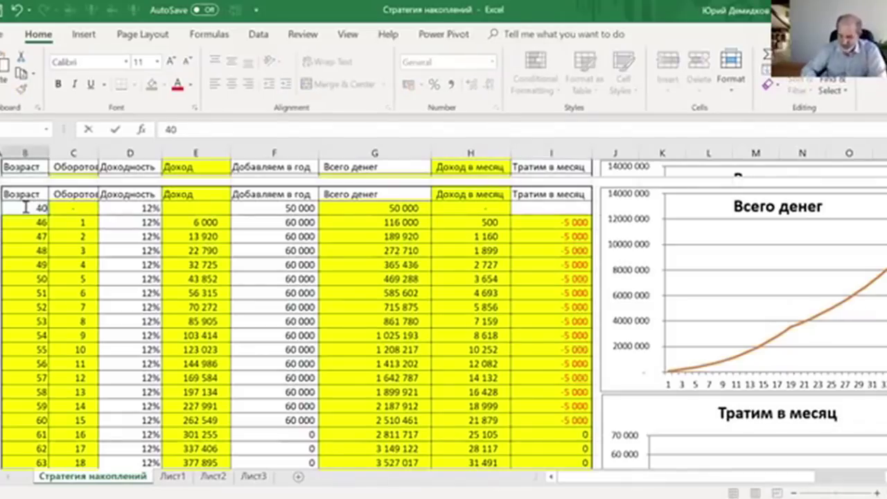
pyautogui.press('Return')
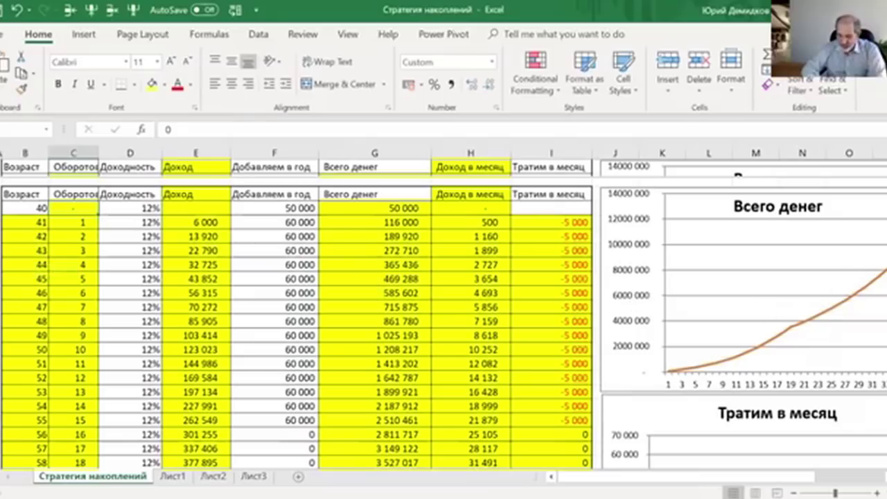
# - Copy the 0 in Добавляем в год from the age 58 row down through the age 61 row
pyautogui.scroll(-3, 40, 314)
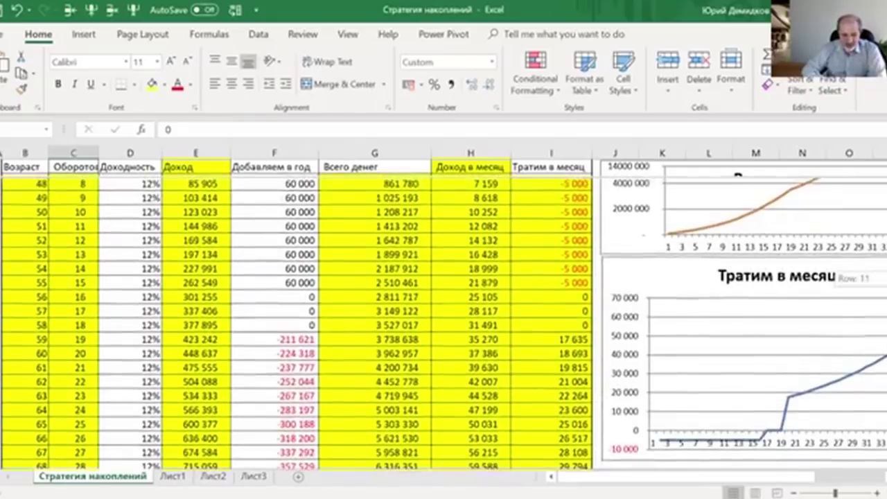
pyautogui.click(39, 314)
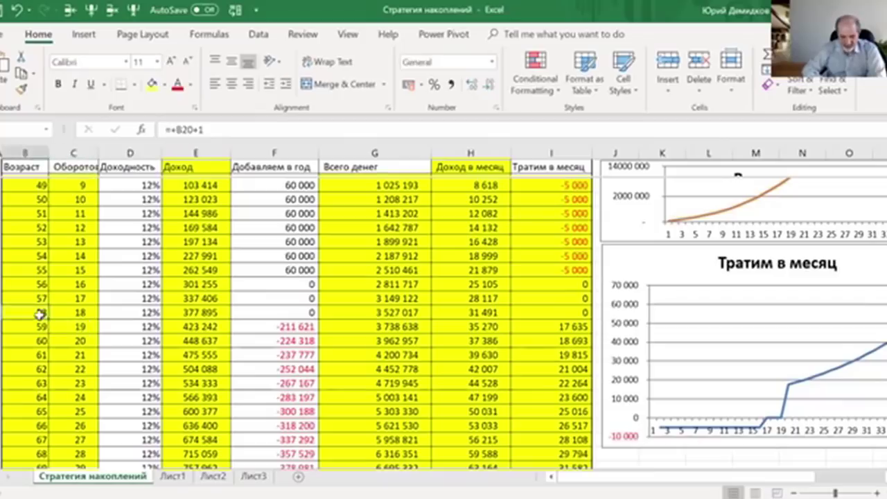
pyautogui.click(305, 312)
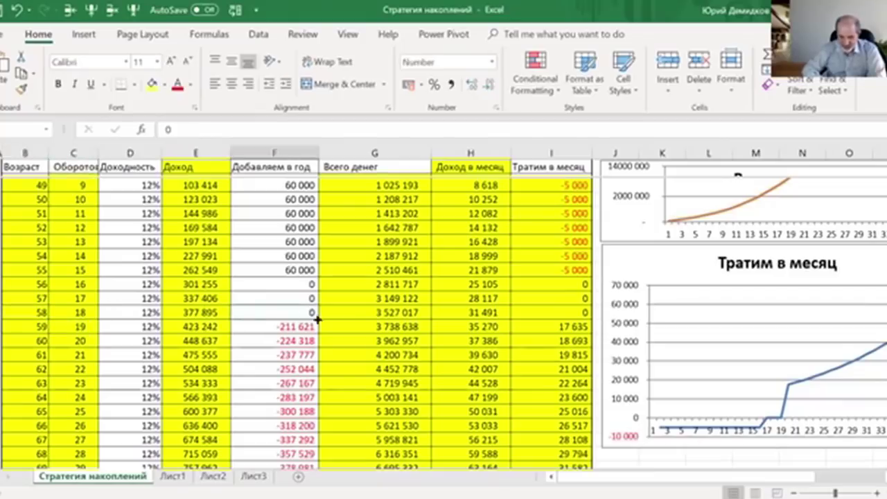
pyautogui.moveTo(320, 319); pyautogui.dragTo(314, 361)
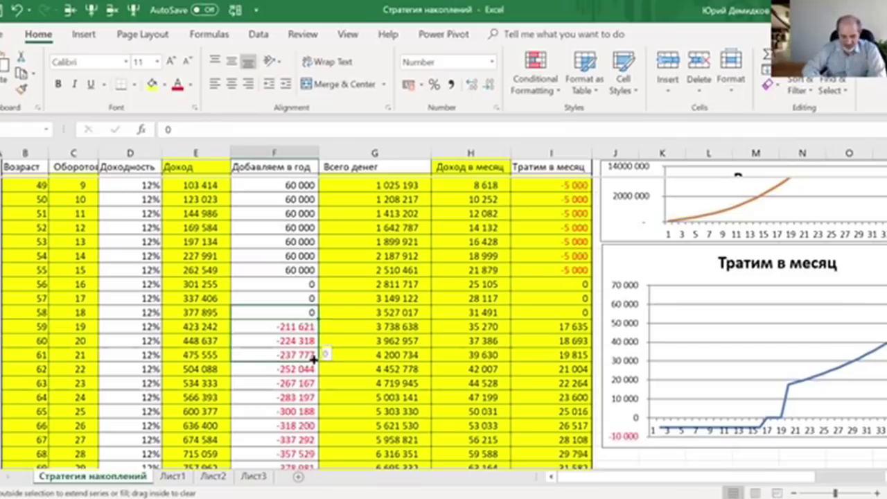
pyautogui.moveTo(313, 360)
pyautogui.mouseDown()
pyautogui.moveTo(314, 369)
pyautogui.moveTo(313, 357)
pyautogui.mouseUp()
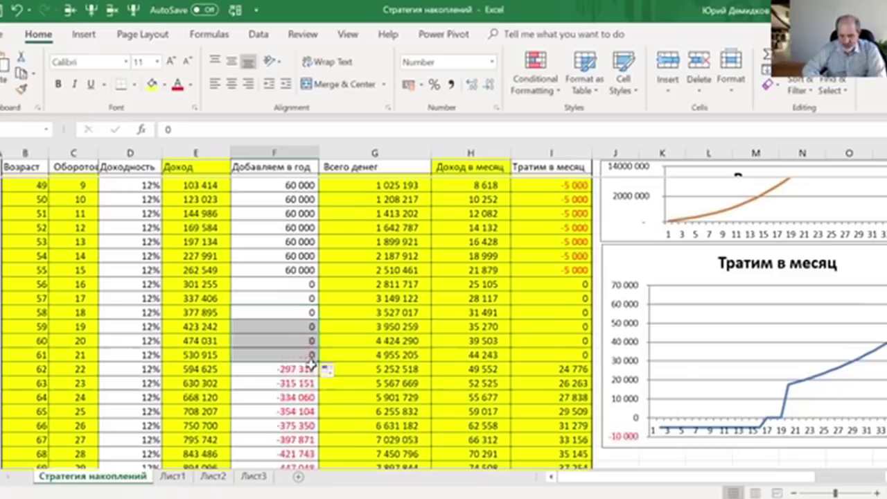
# - Examine Тратим в месяц at age 62 and go through the Добавляем в год values from age 56 to age 65
pyautogui.click(539, 368)
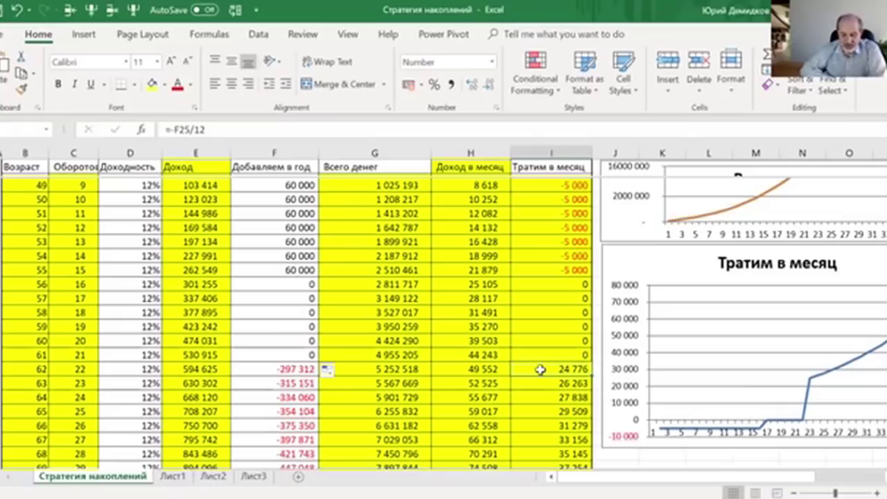
pyautogui.click(284, 284)
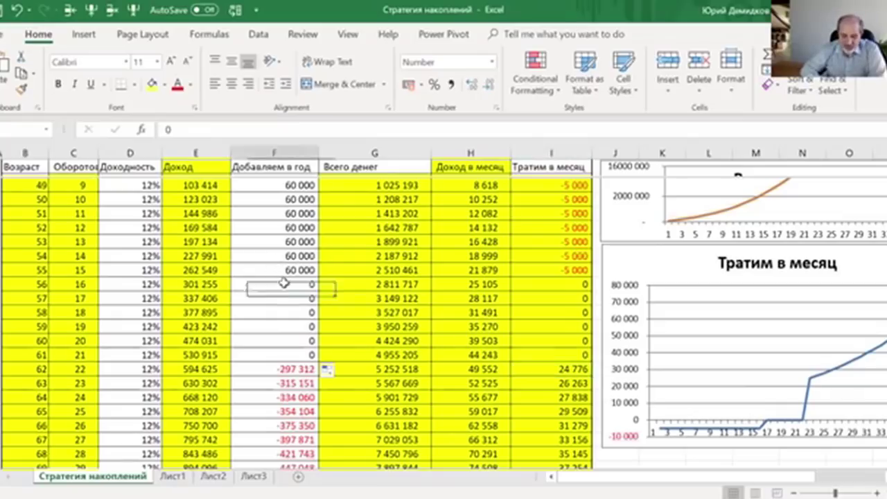
pyautogui.press('Down')
pyautogui.press('Down')
pyautogui.press('Down')
pyautogui.press('Down')
pyautogui.press('Down')
pyautogui.press('Down')
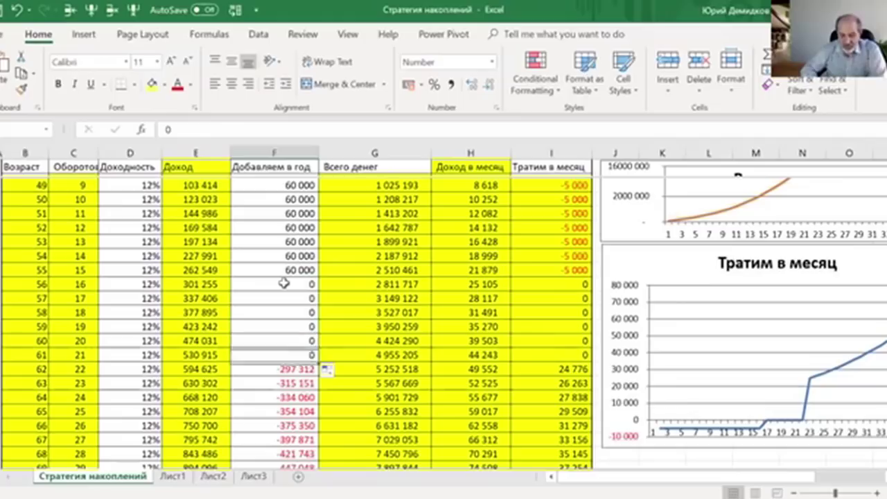
pyautogui.press('Down')
pyautogui.press('Down')
pyautogui.press('Down')
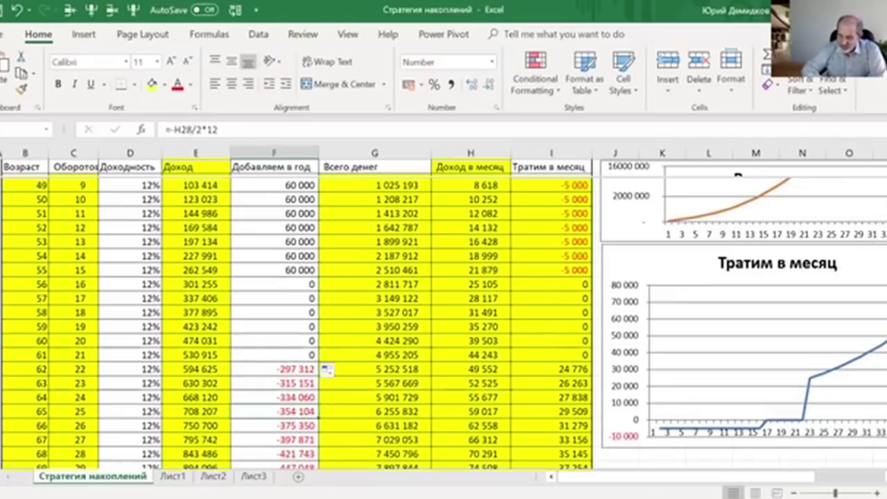
# - Set the Доходность values for ages 40, 41 and 42 to 36%, 24% and 8%
pyautogui.scroll(3, 296, 324)
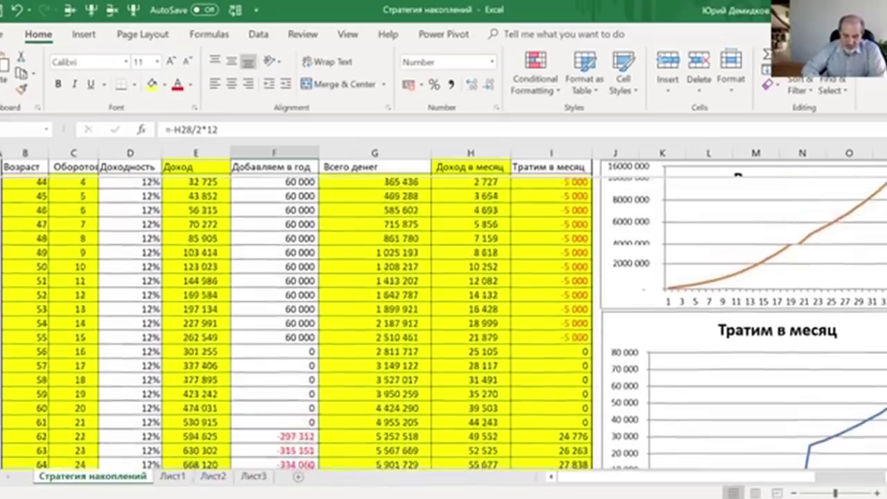
pyautogui.scroll(2, 130, 212)
pyautogui.click(130, 212)
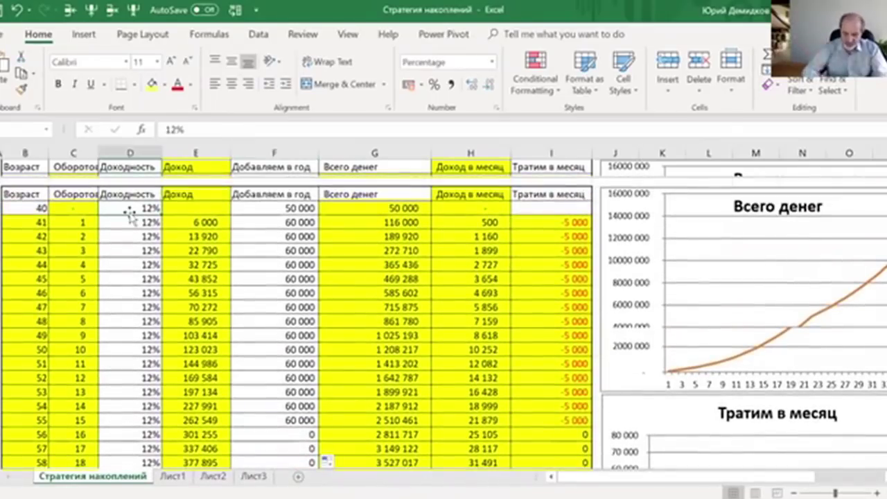
pyautogui.write('36')
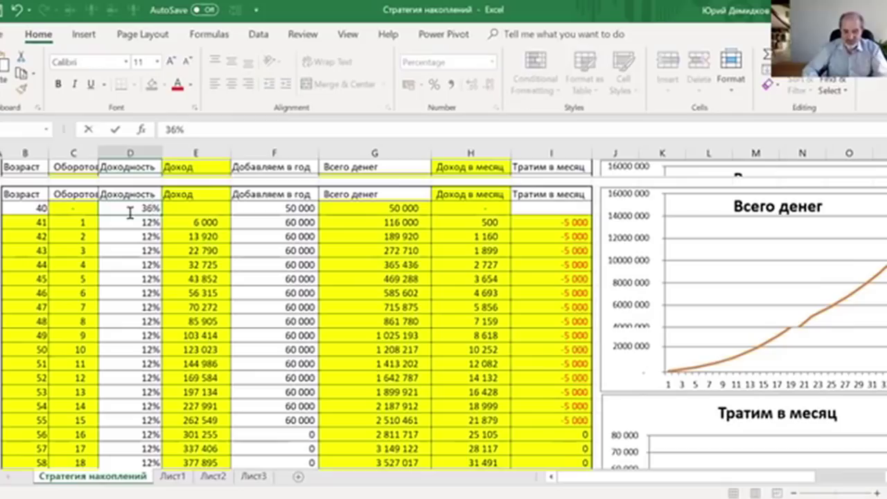
pyautogui.press('Return')
pyautogui.write('24')
pyautogui.press('Return')
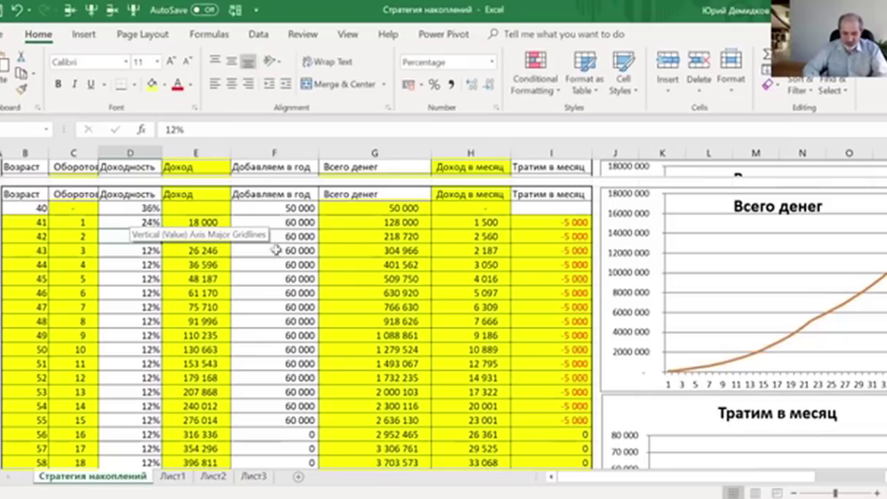
pyautogui.write('8')
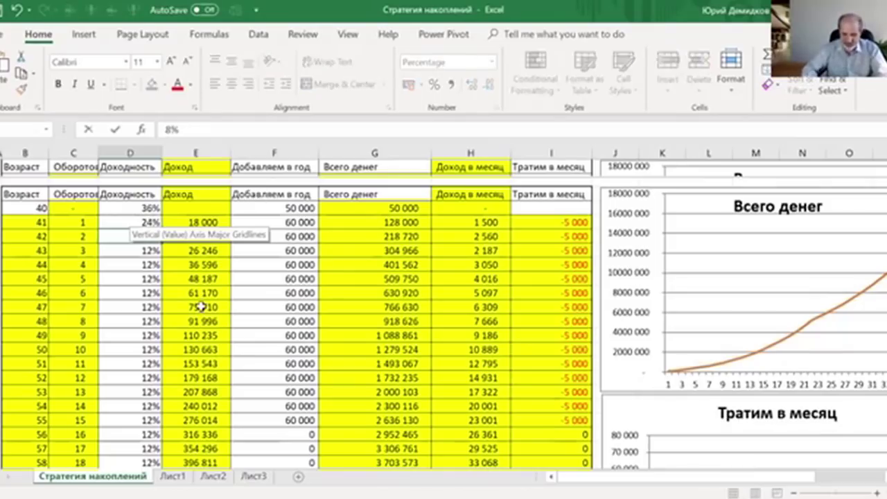
pyautogui.press('Tab')
# - Set the Доходность values for ages 46 and 47 to 20% each
pyautogui.press('Down')
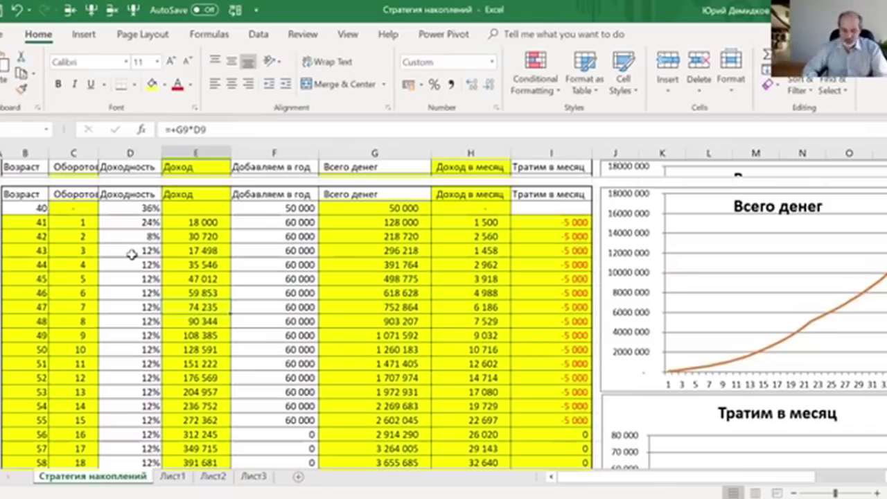
pyautogui.press('Down')
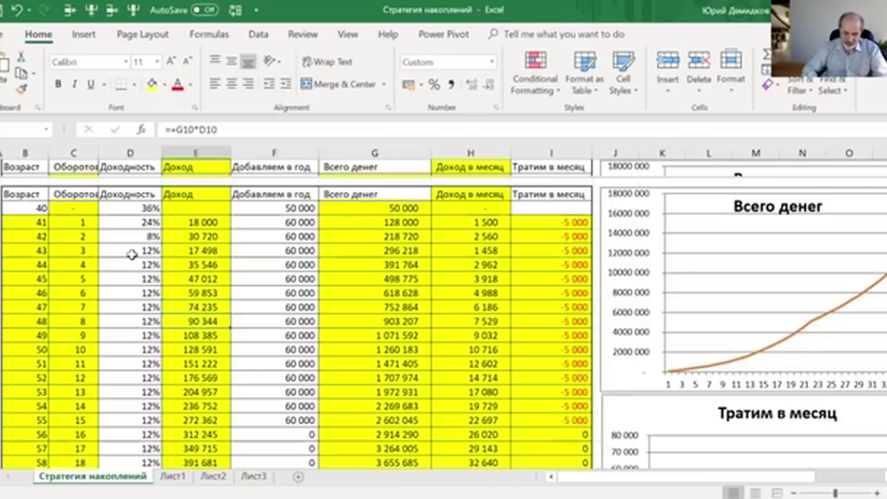
pyautogui.press('Left')
pyautogui.press('Up')
pyautogui.press('Up')
pyautogui.press('Up')
pyautogui.press('Up')
pyautogui.press('Up')
pyautogui.press('Up')
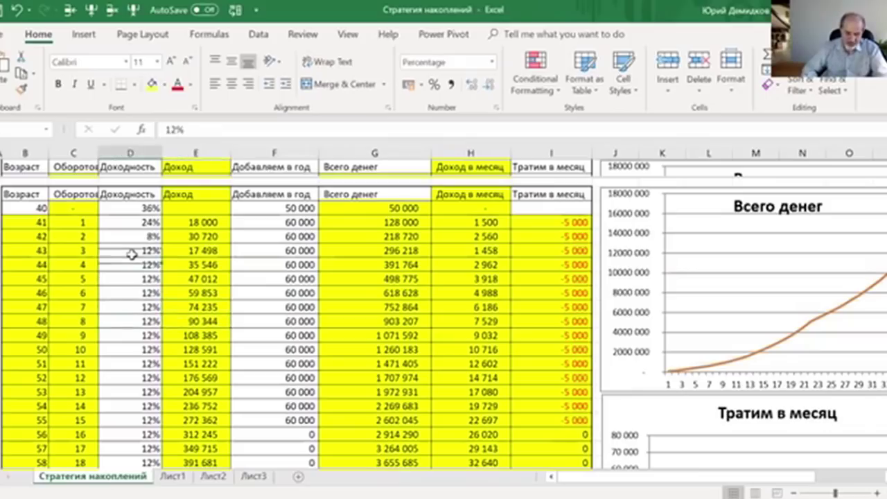
pyautogui.press('Down')
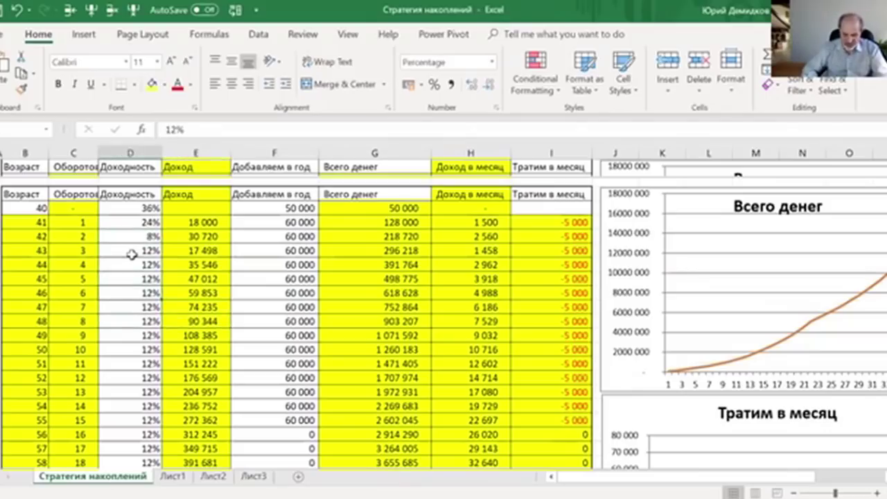
pyautogui.write('20')
pyautogui.press('Return')
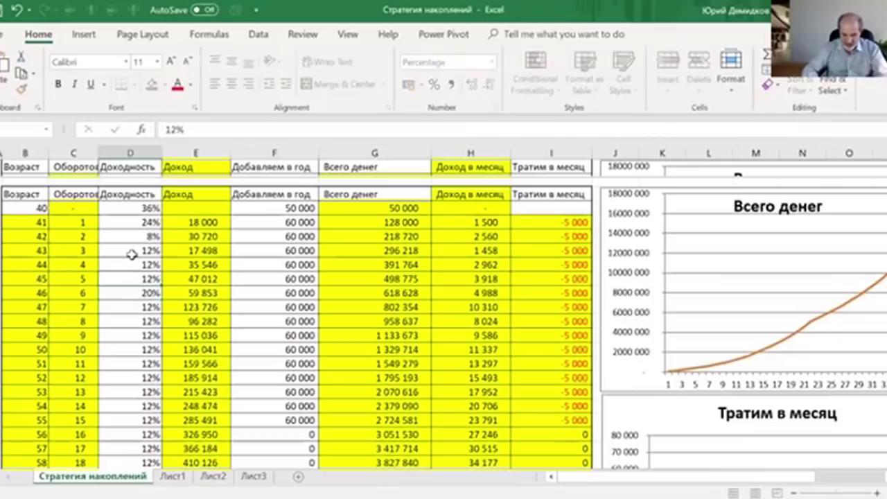
pyautogui.write('20')
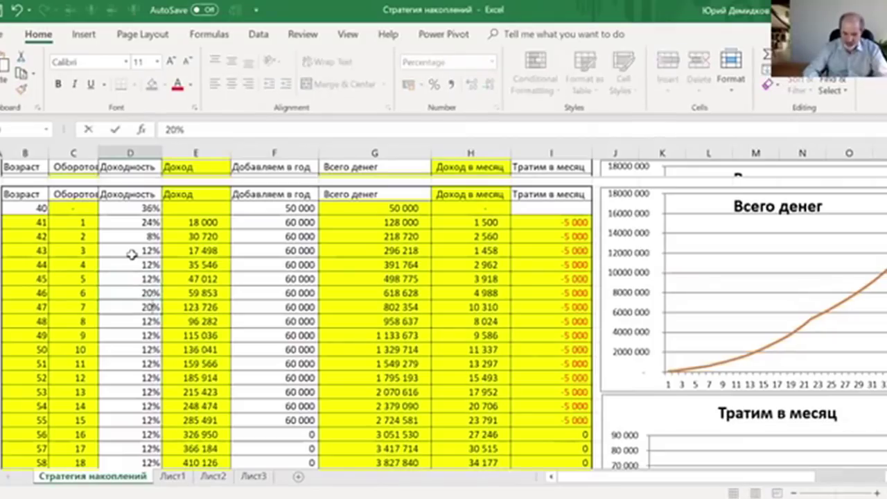
pyautogui.press('Return')
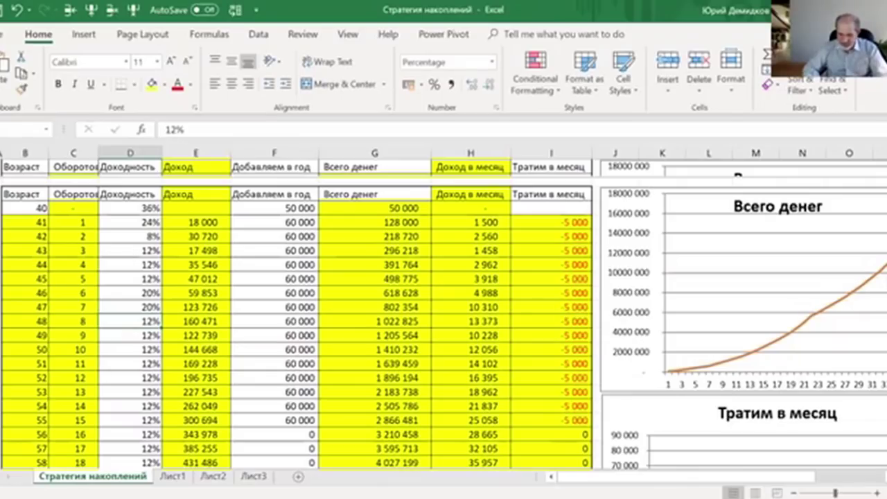
# - Examine Тратим в месяц at age 62 and the Доходность value at age 48
pyautogui.scroll(-3, 543, 408)
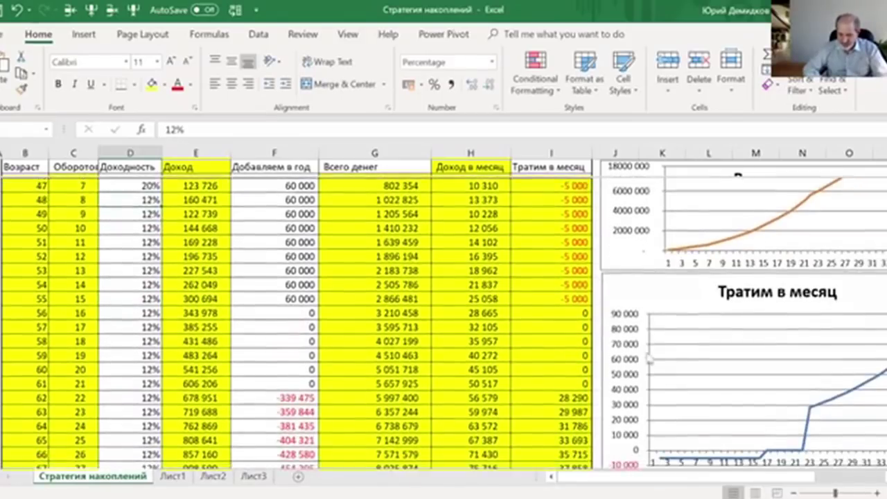
pyautogui.click(542, 399)
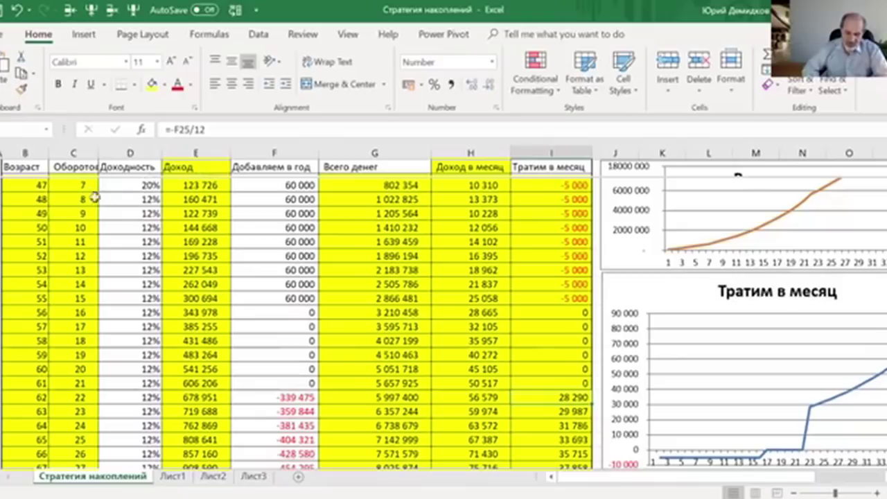
pyautogui.click(117, 195)
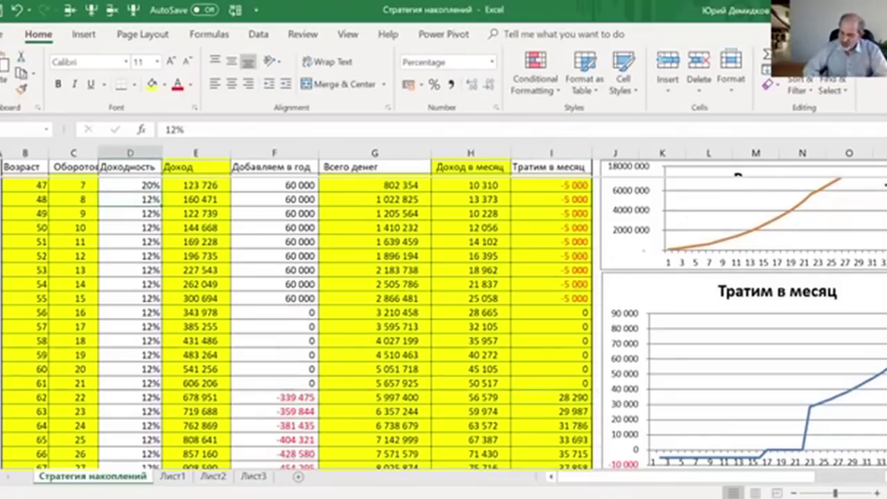
# - Set Доходность to 24% for age 43 and 20% for age 44
pyautogui.scroll(3, 296, 325)
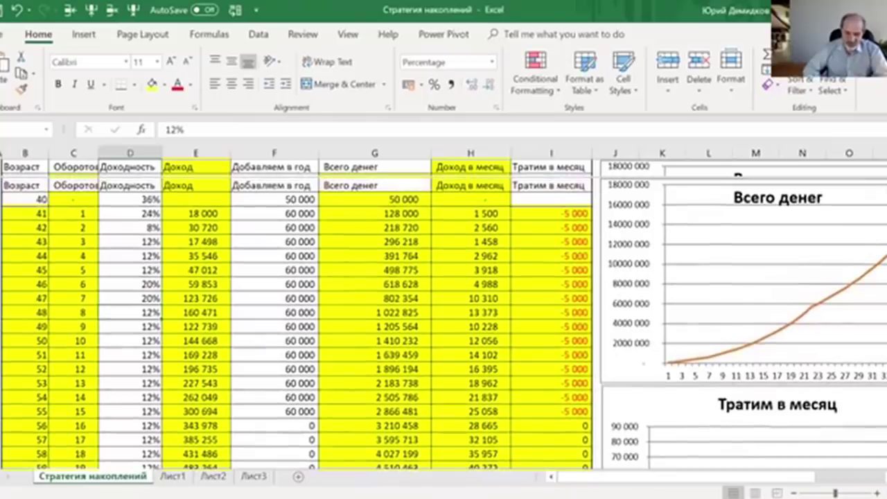
pyautogui.moveTo(125, 214); pyautogui.dragTo(123, 201)
pyautogui.press('Down')
pyautogui.press('Down')
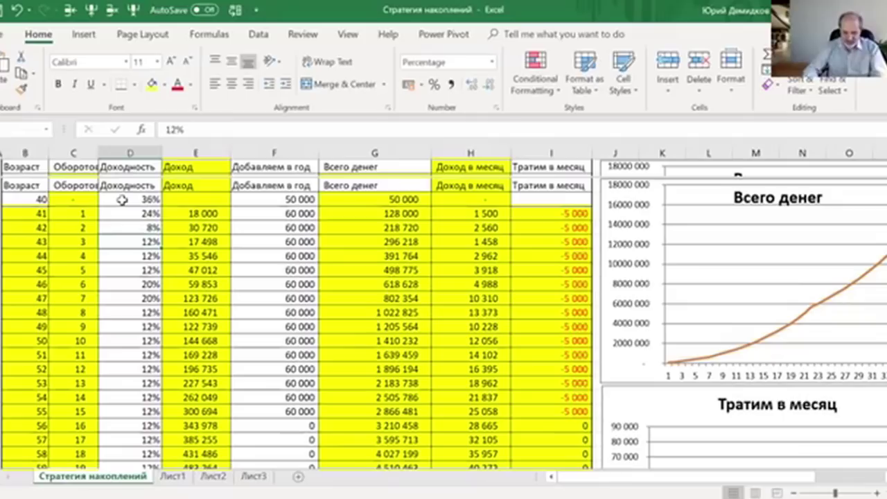
pyautogui.write('24')
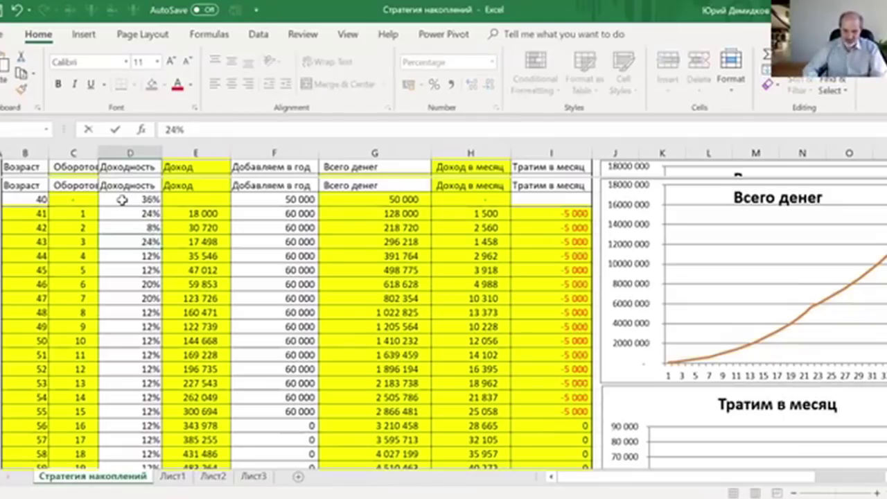
pyautogui.press('Return')
pyautogui.write('24')
pyautogui.hotkey('ctrl', 'Return')
pyautogui.write('20')
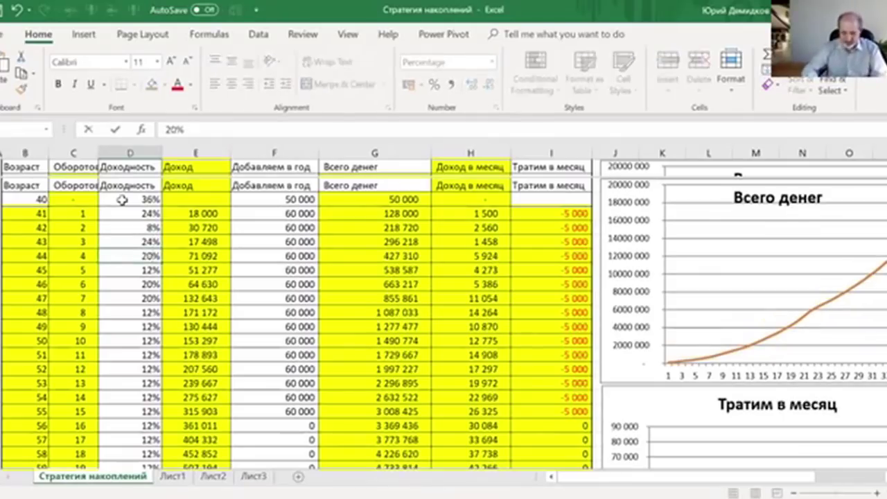
pyautogui.press('Return')
# - Set Доходность to 30% for age 45 and 18% for age 46
pyautogui.write('30')
pyautogui.press('Return')
pyautogui.write('1')
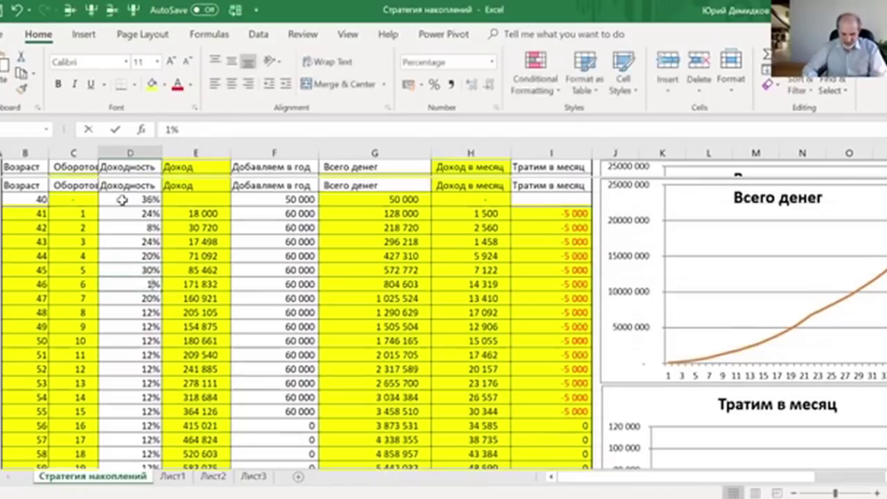
pyautogui.write('8')
pyautogui.press('Return')
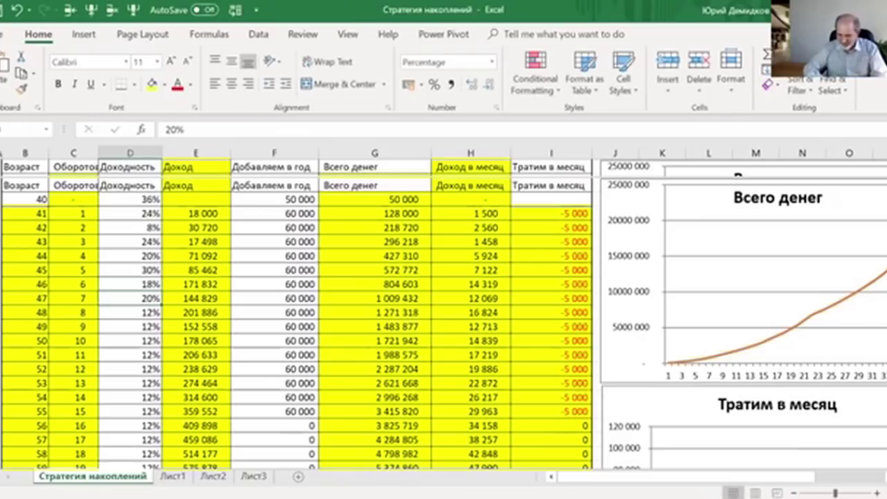
# - Examine Тратим в месяц at age 62 and go through the rows down to age 86
pyautogui.scroll(-3, 589, 347)
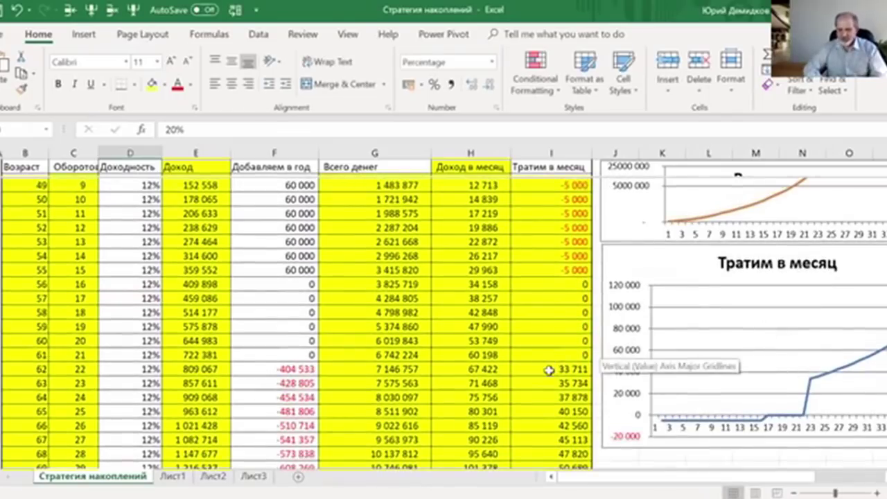
pyautogui.click(548, 370)
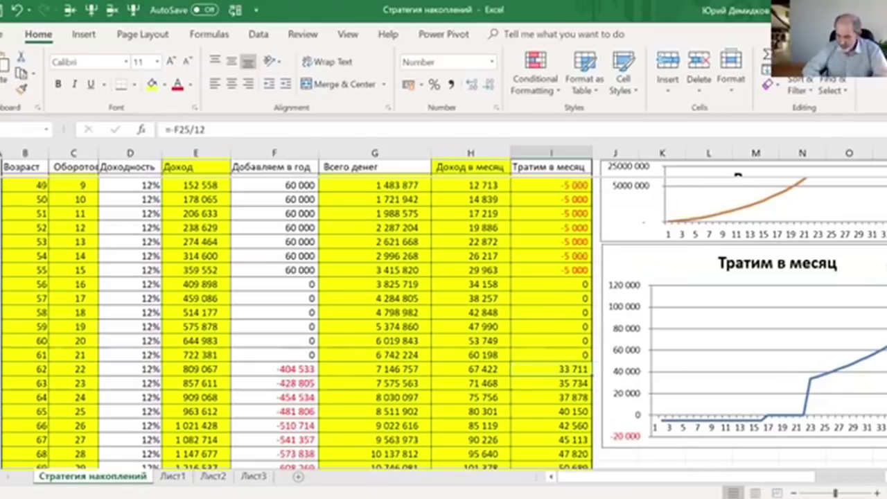
pyautogui.scroll(-3, 839, 257)
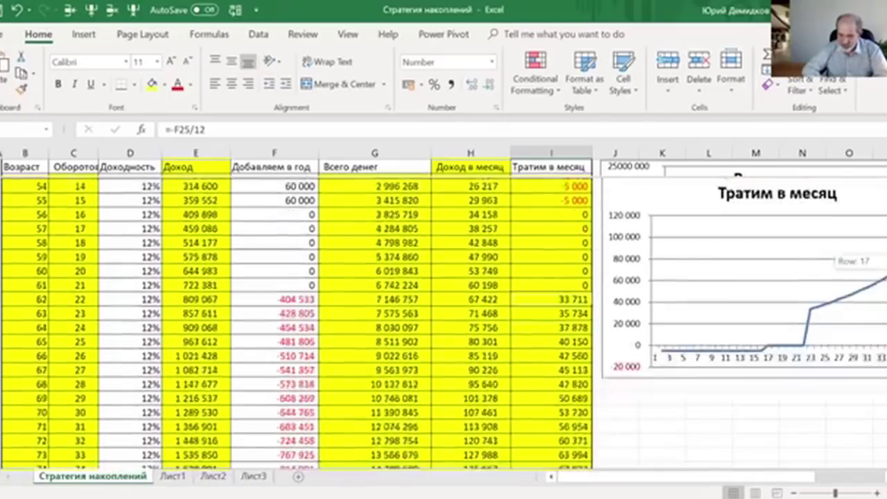
pyautogui.scroll(-4, 839, 257)
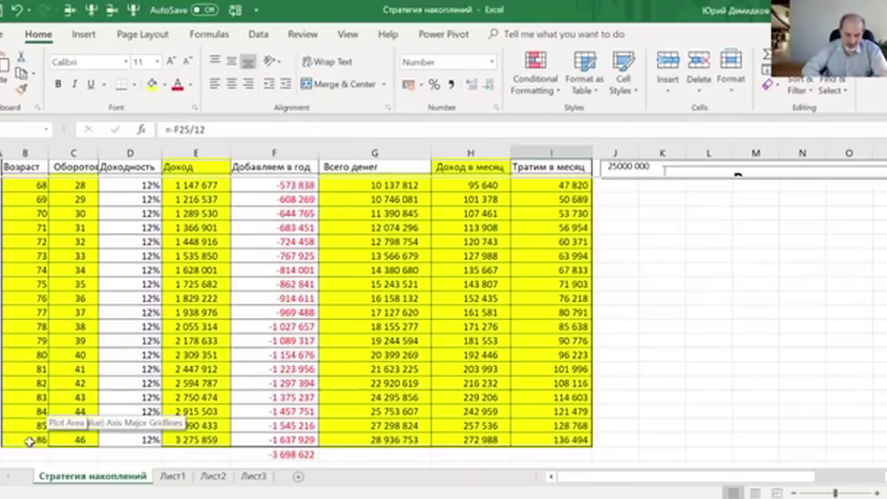
# - Insert eleven blank rows above the age 86 row
pyautogui.click(35, 437)
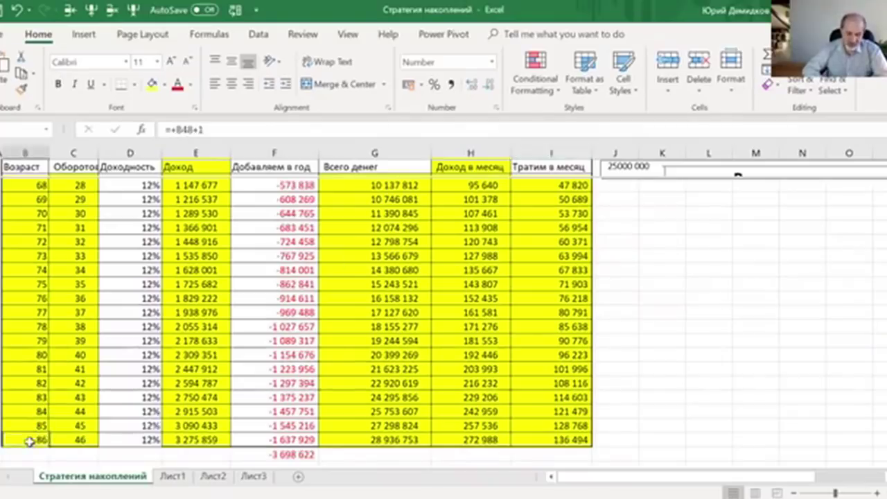
pyautogui.click(70, 10)
pyautogui.click(69, 9)
pyautogui.click(70, 10)
pyautogui.click(69, 10)
pyautogui.scroll(-3, 296, 319)
pyautogui.scroll(-2, 58, 284)
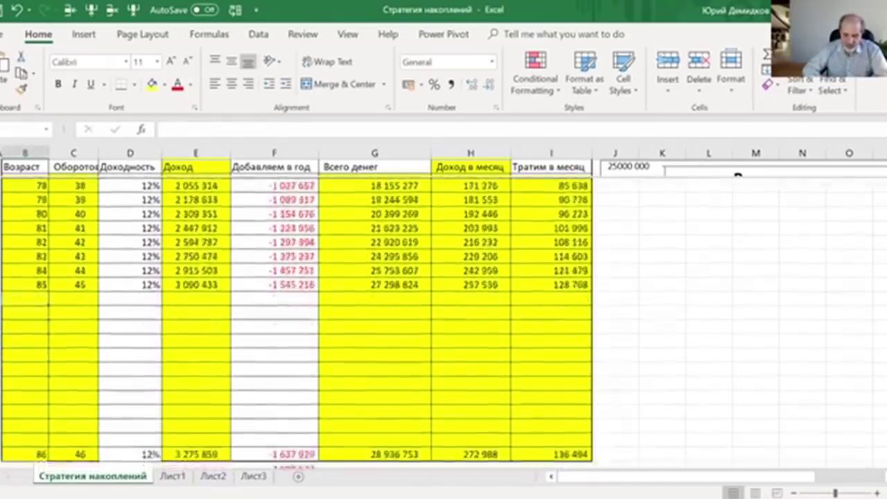
# - Fill the age 85 row from Возраст through Тратим в месяц down the inserted blank rows to age 96
pyautogui.moveTo(32, 253); pyautogui.dragTo(554, 255)
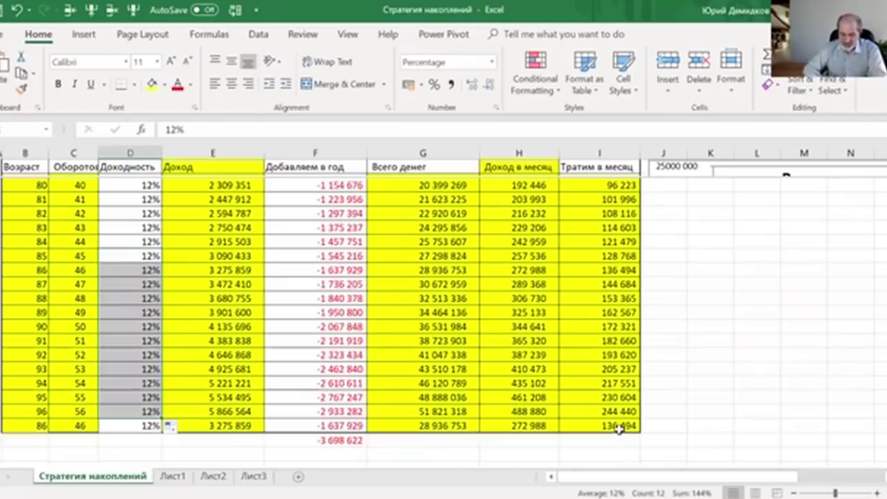
pyautogui.click(619, 427)
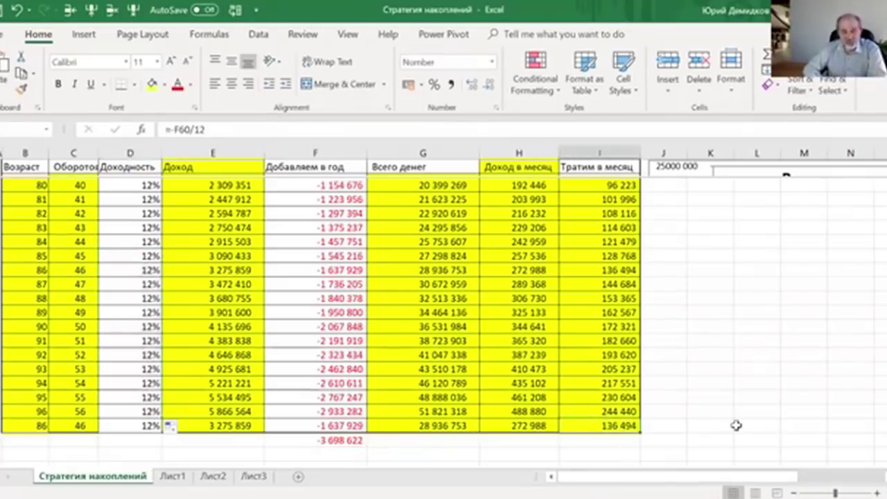